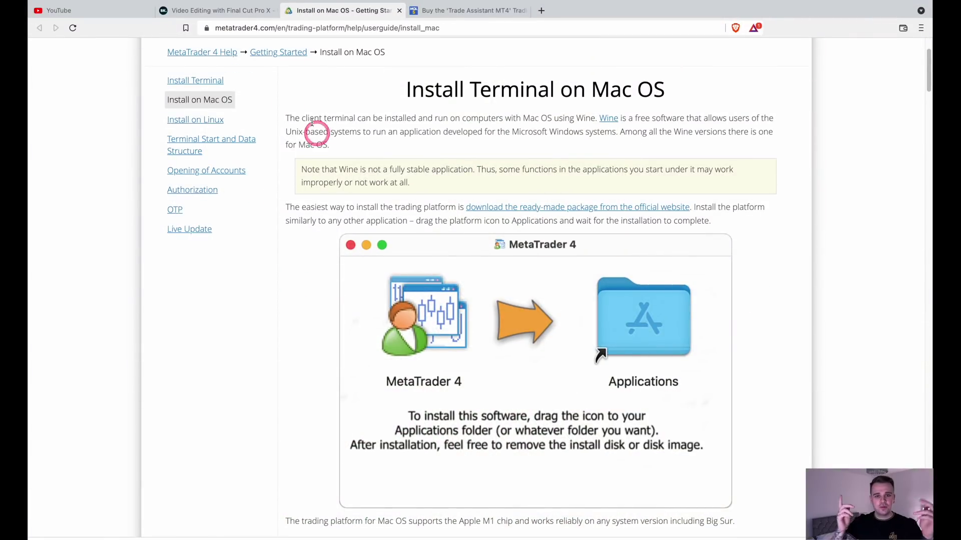
Step: Examine the MetaTrader 4 guide to installing the terminal on Mac OS, including its platform download link
scroll(350, 110, up, 3)
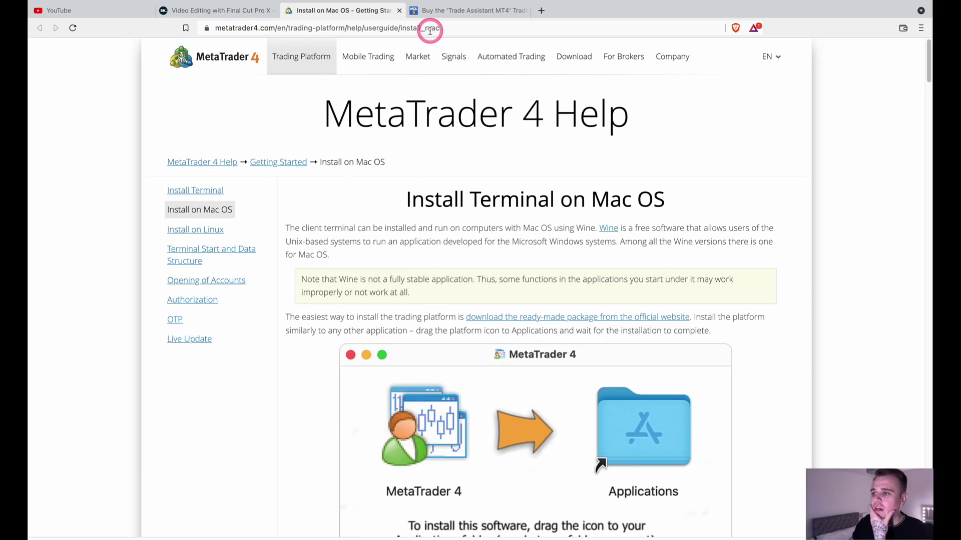
mouse_move(403, 46)
scroll(470, 115, down, 1)
scroll(468, 96, up, 1)
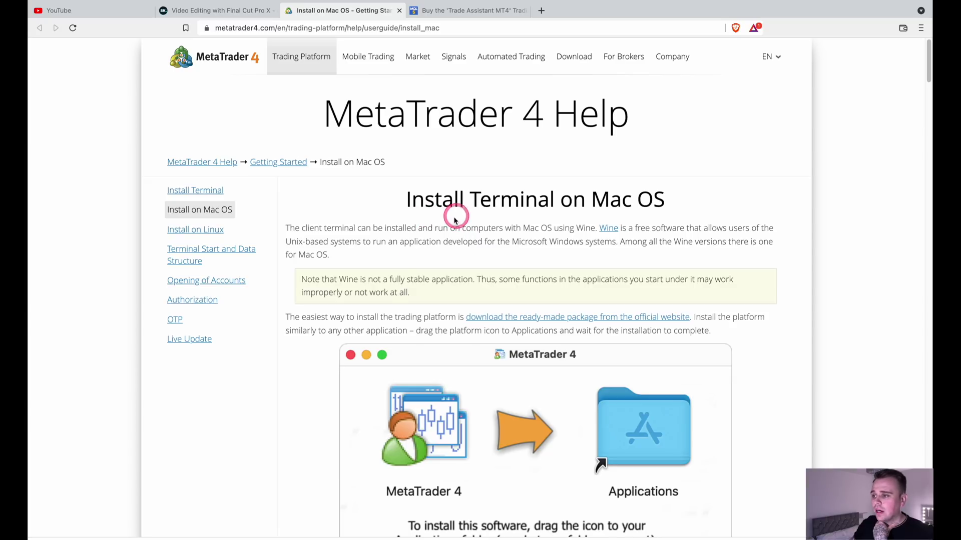
scroll(518, 416, down, 1)
scroll(517, 416, down, 10)
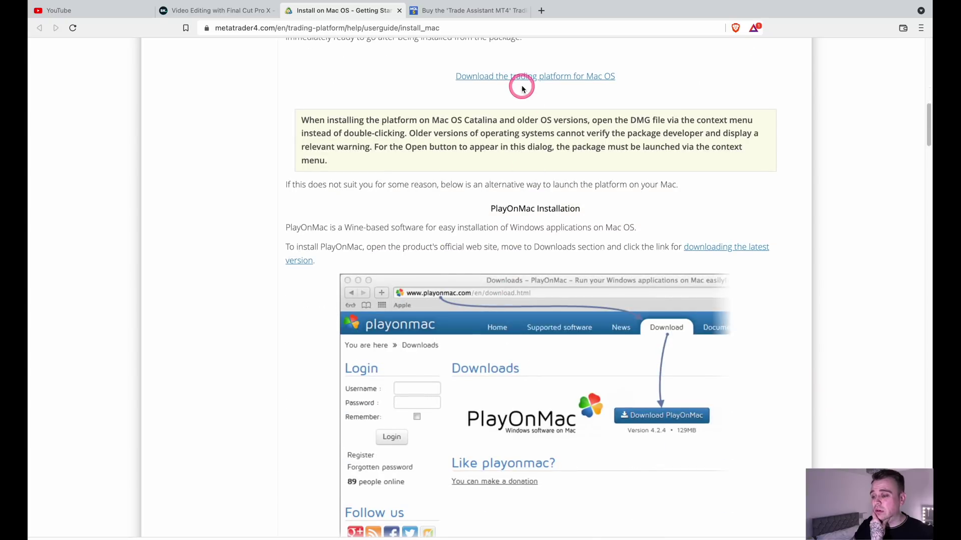
scroll(520, 98, up, 5)
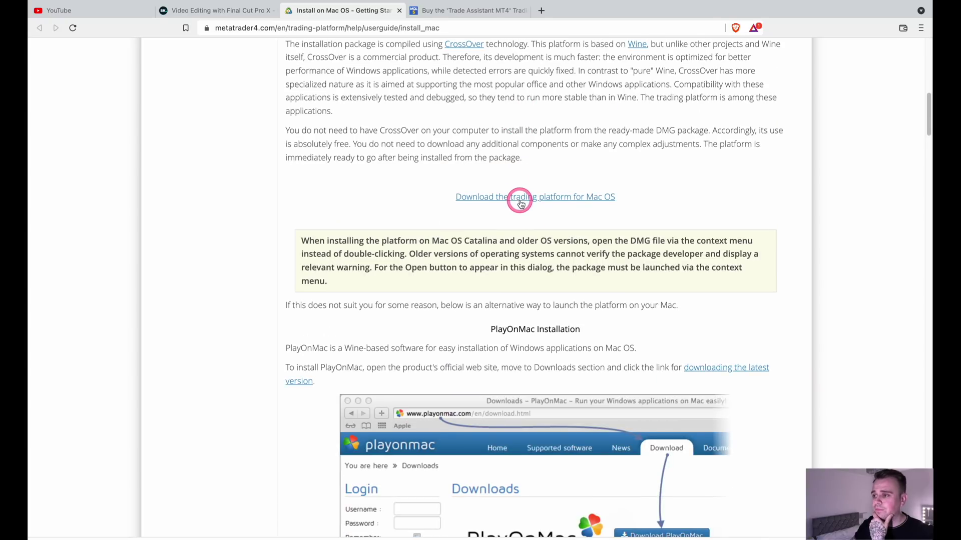
scroll(520, 203, up, 20)
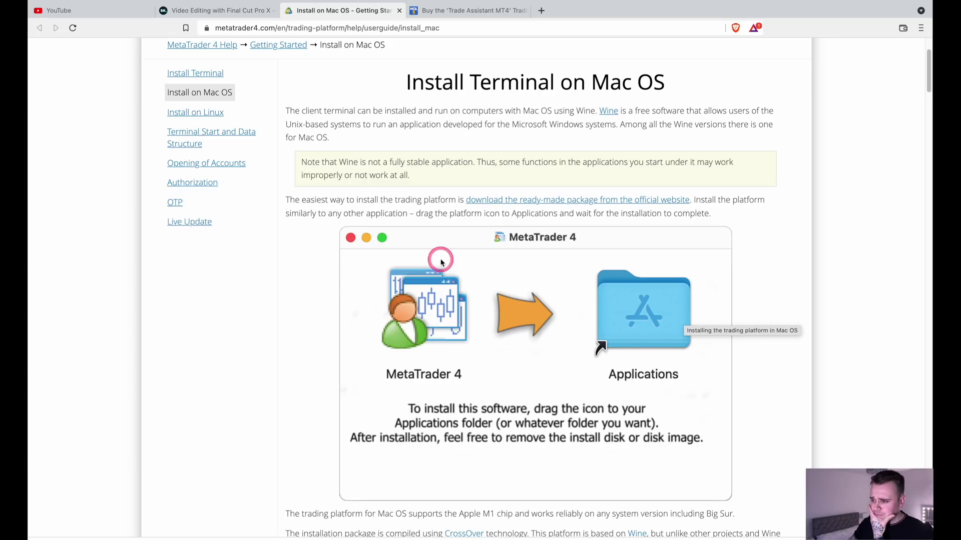
Step: Switch to the Trade Assistant MT4 product page, view its 50 USD purchase page, and return to the product
click(461, 11)
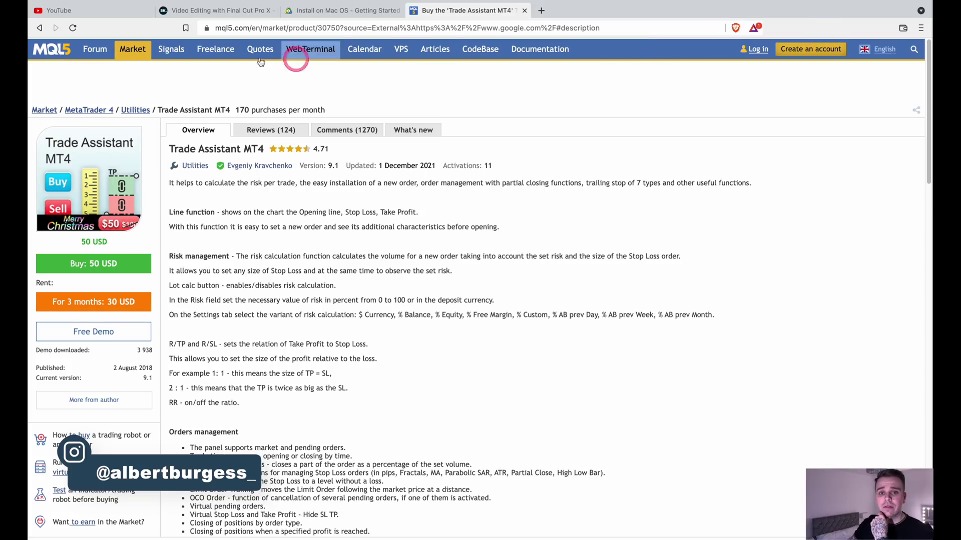
click(94, 264)
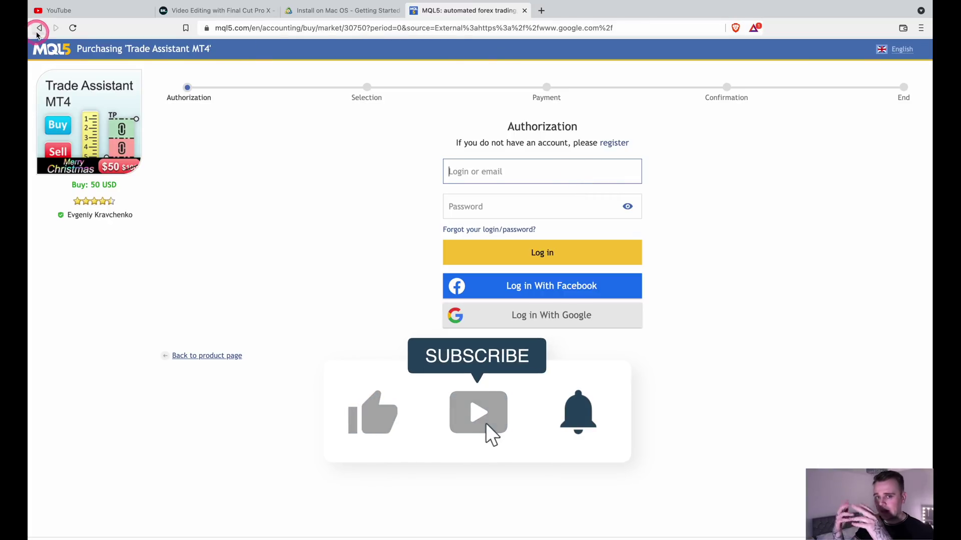
click(38, 30)
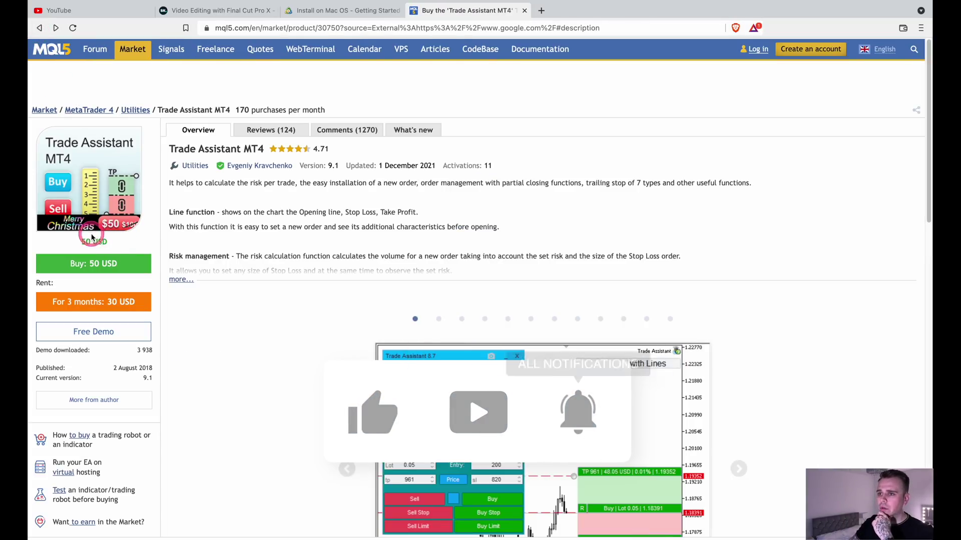
click(128, 230)
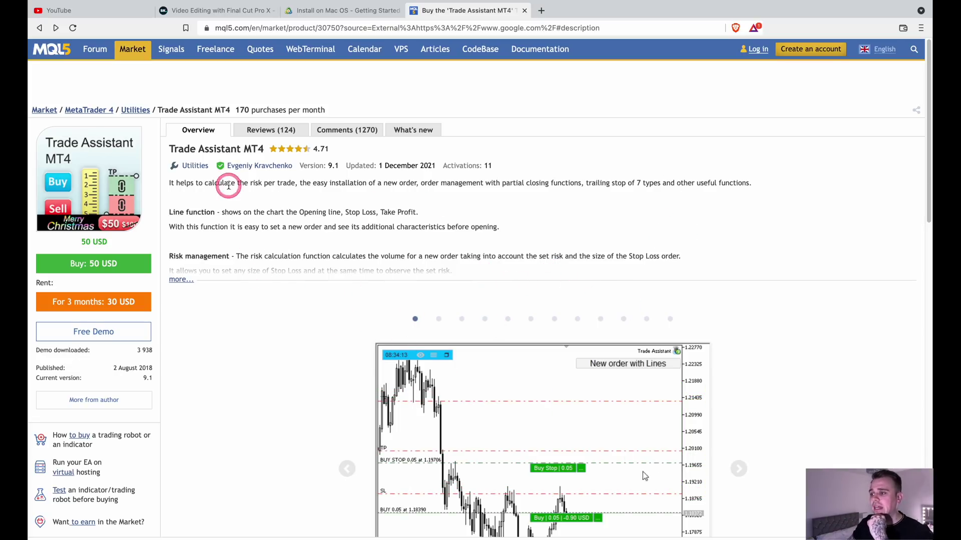
Step: Expand the Trade Assistant MT4 overview and read its risk management, order management and additional functions
scroll(510, 338, down, 1)
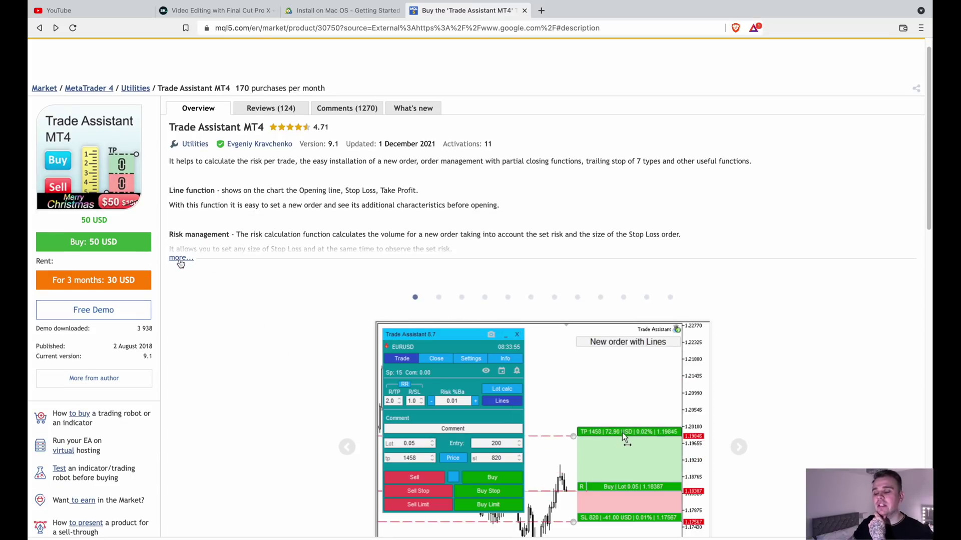
click(180, 258)
scroll(290, 315, down, 3)
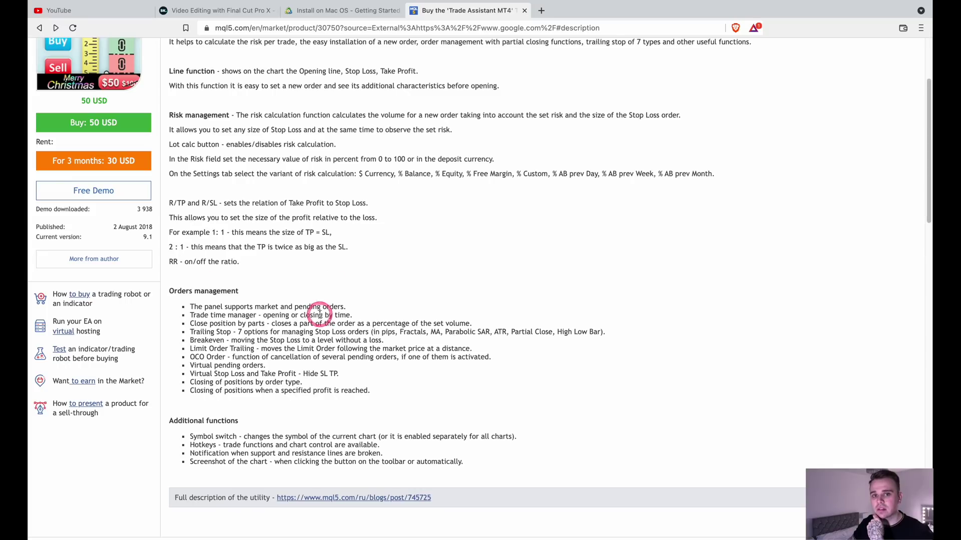
scroll(317, 300, down, 1)
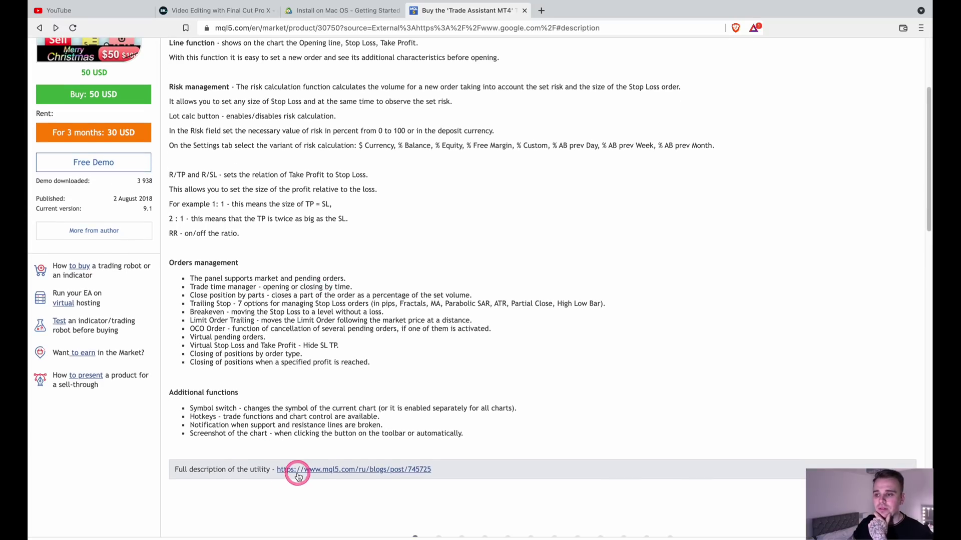
Step: Open the utility's full description and examine its main functions, interface tabs, settings, input parameters and links
click(298, 470)
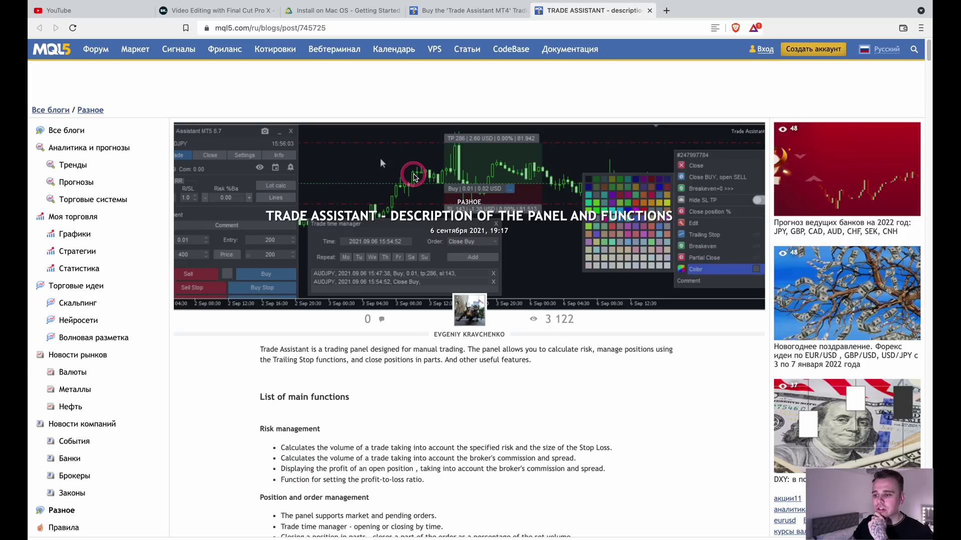
scroll(445, 408, down, 6)
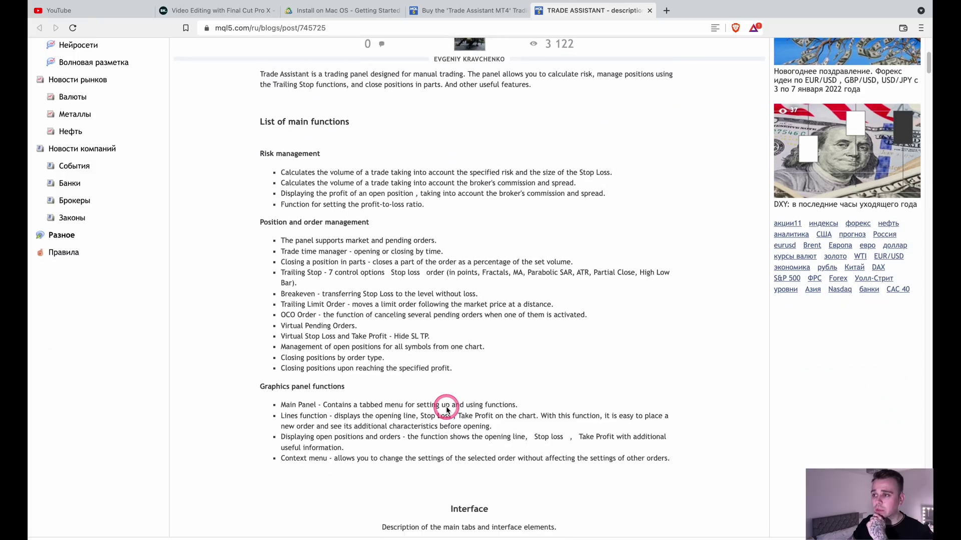
scroll(447, 409, down, 14)
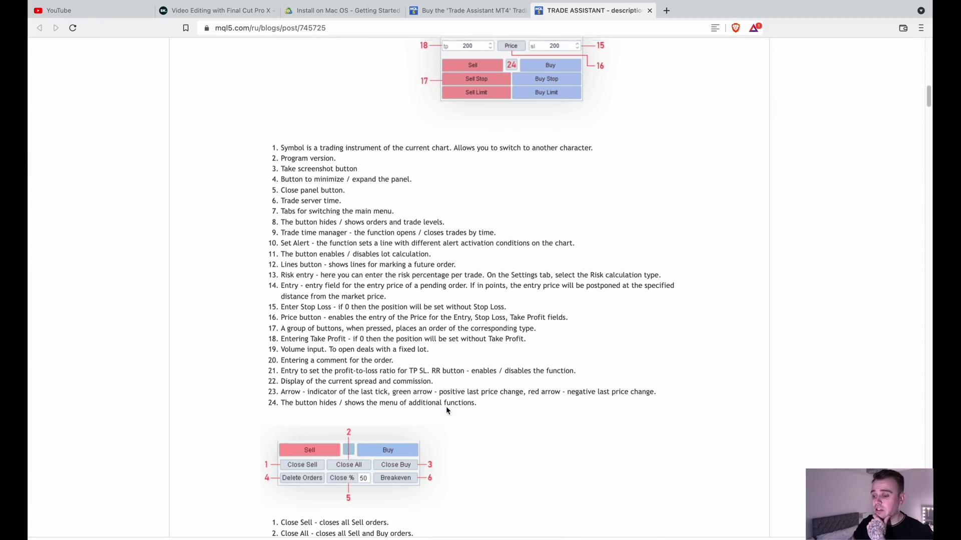
scroll(447, 409, down, 20)
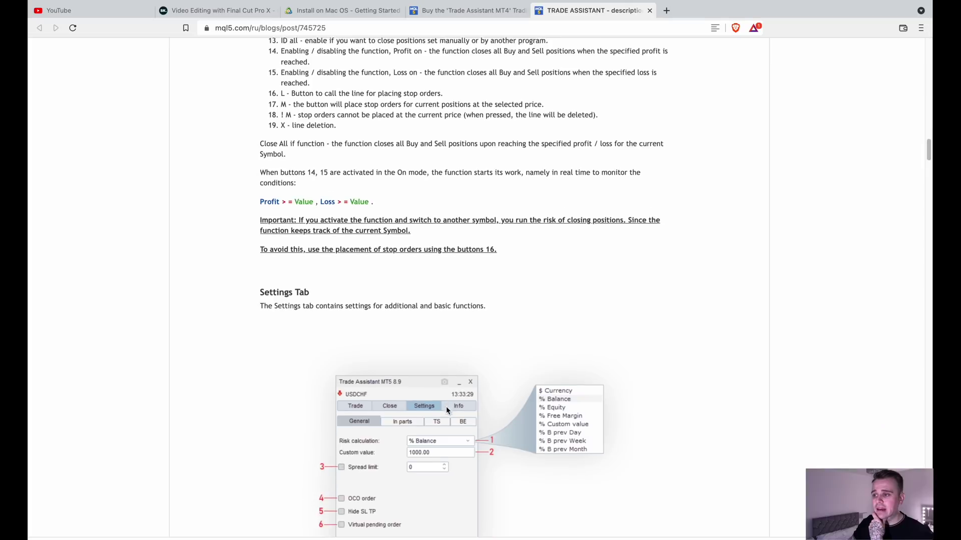
scroll(447, 409, down, 20)
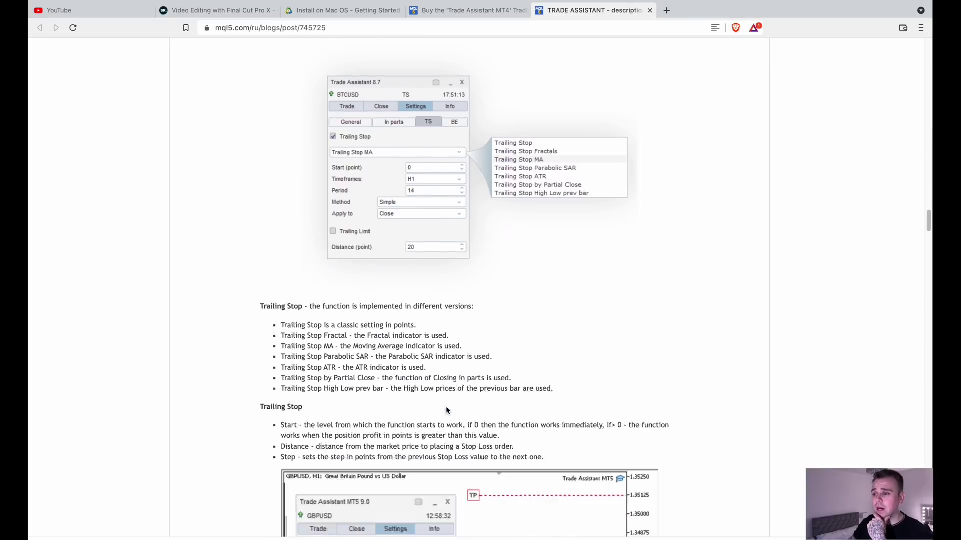
scroll(447, 410, down, 20)
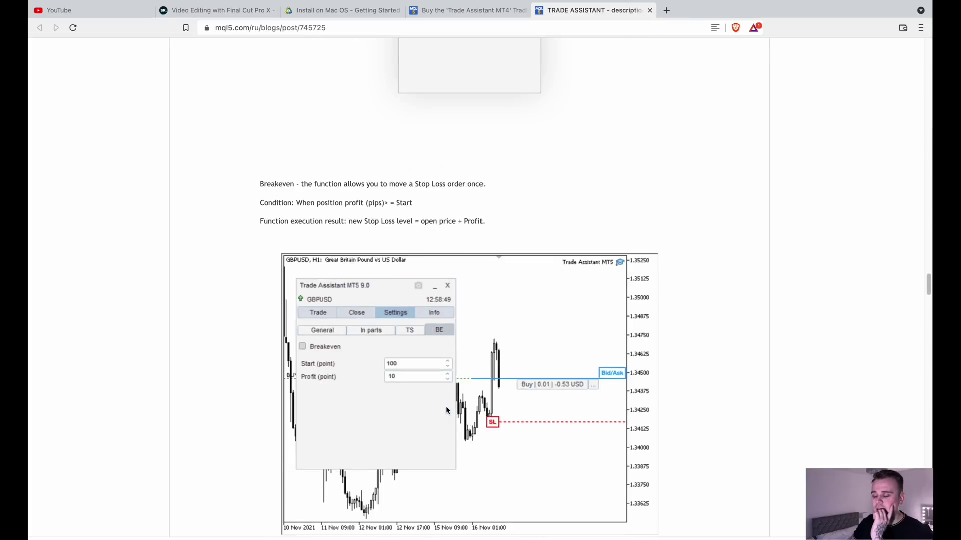
scroll(447, 410, down, 20)
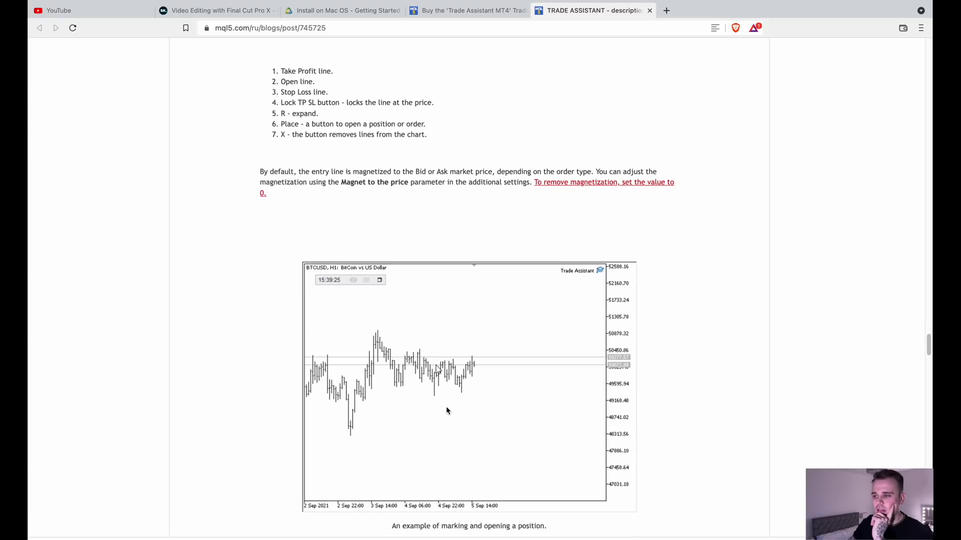
scroll(447, 410, down, 20)
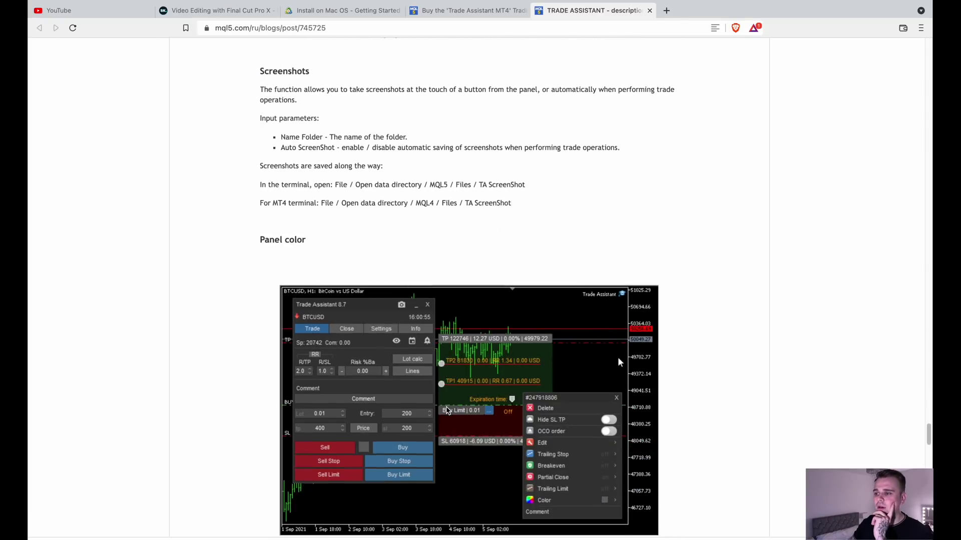
scroll(445, 407, down, 20)
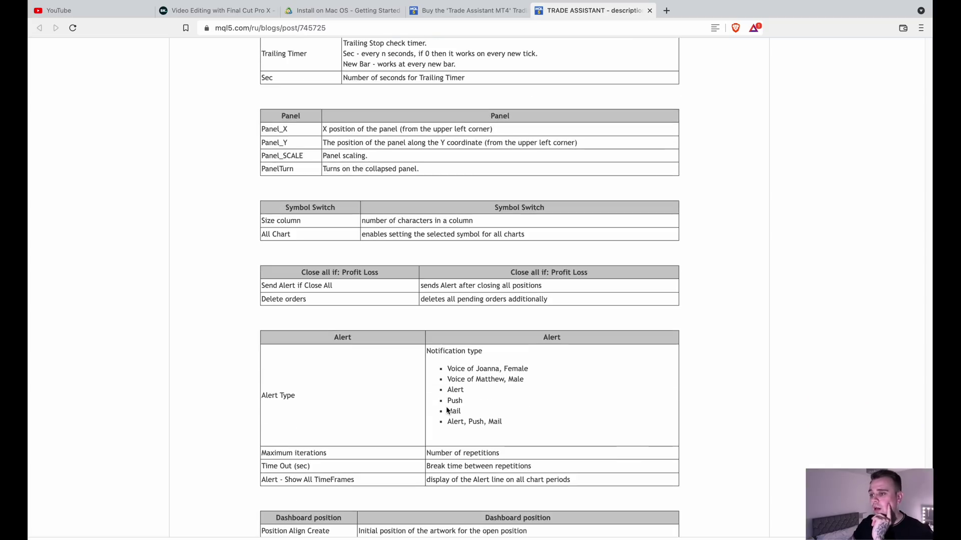
scroll(446, 406, down, 20)
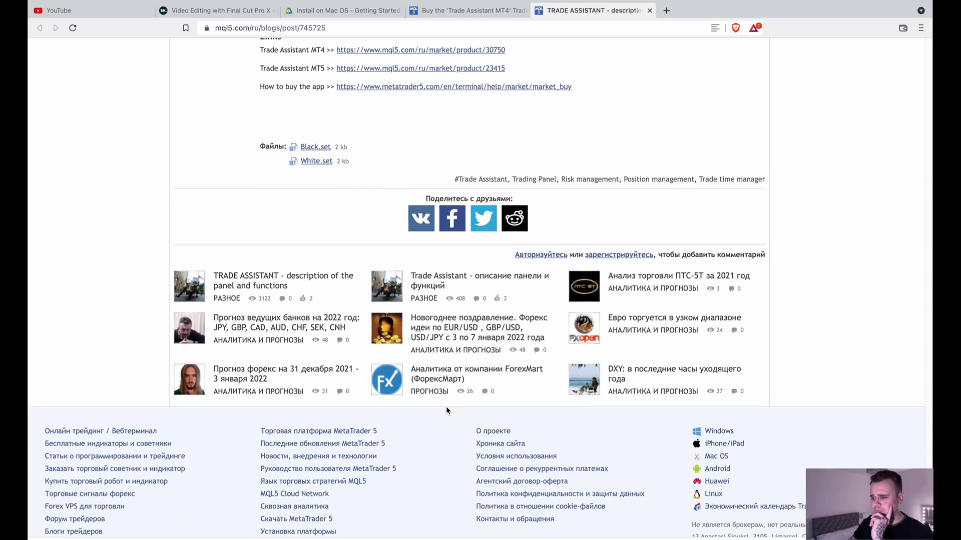
scroll(447, 410, up, 2)
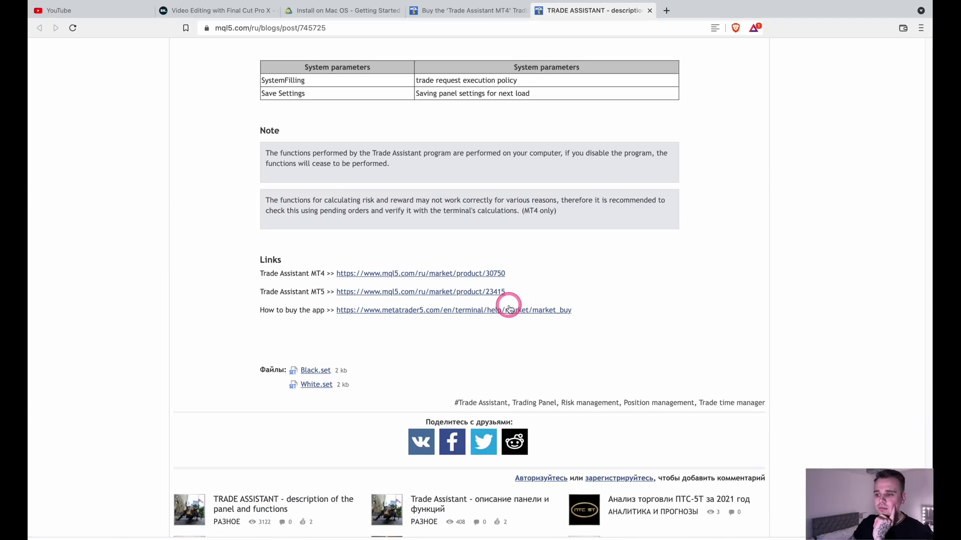
scroll(508, 306, up, 20)
scroll(509, 307, up, 20)
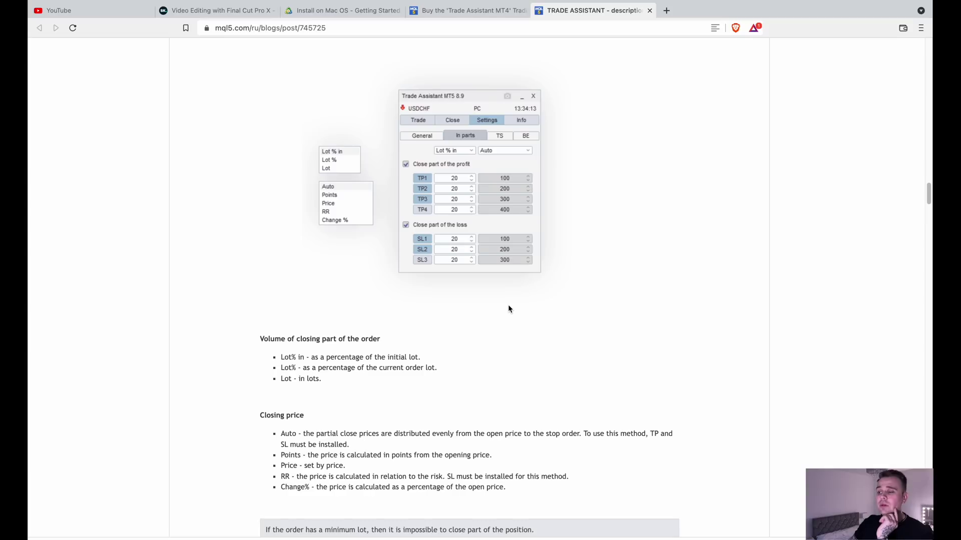
scroll(508, 305, up, 1)
click(533, 321)
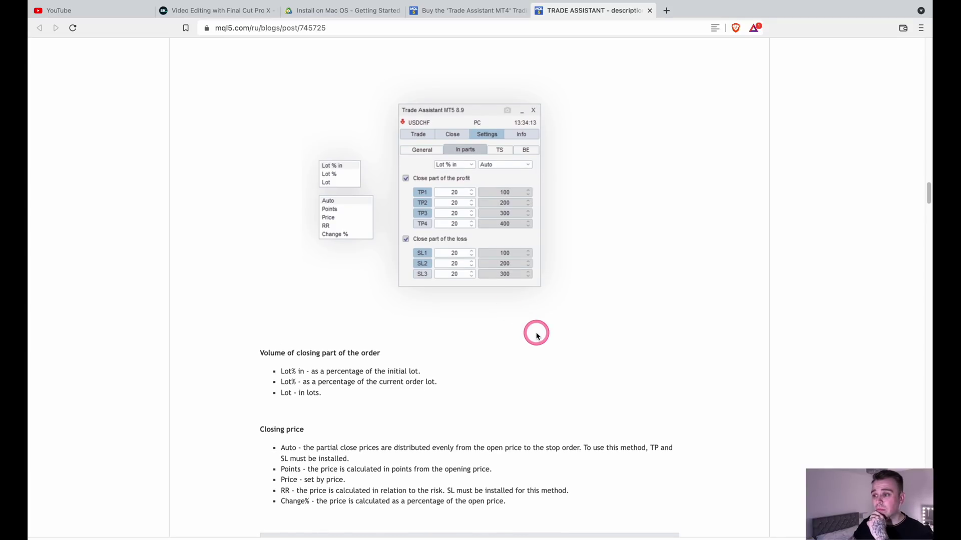
scroll(537, 335, up, 20)
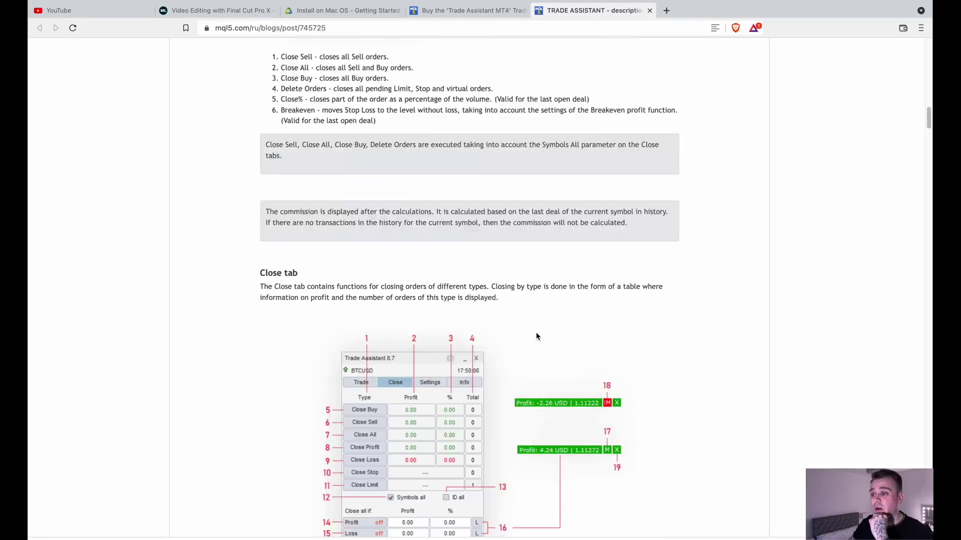
scroll(537, 336, up, 20)
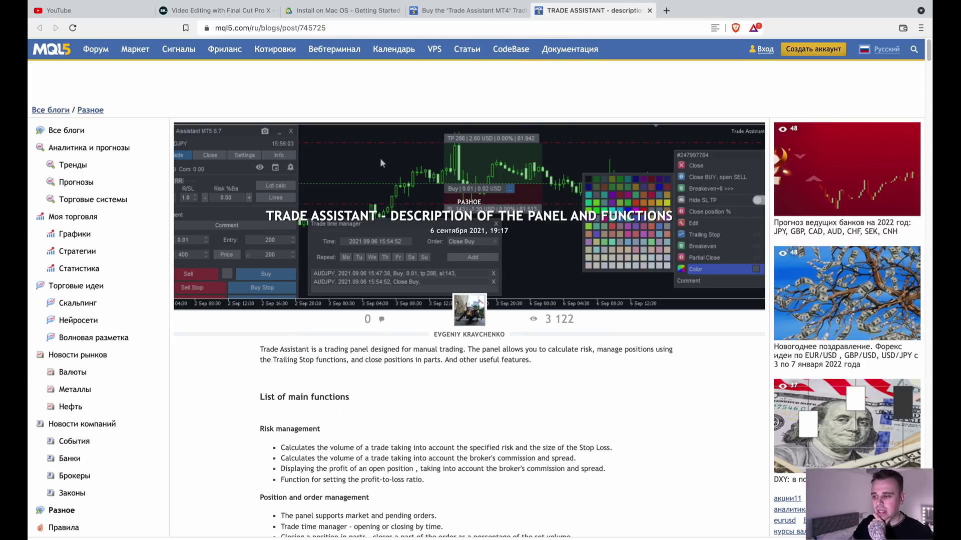
Step: Switch to the MetaTrader 4 terminal and display the purchased products in its Market
click(663, 529)
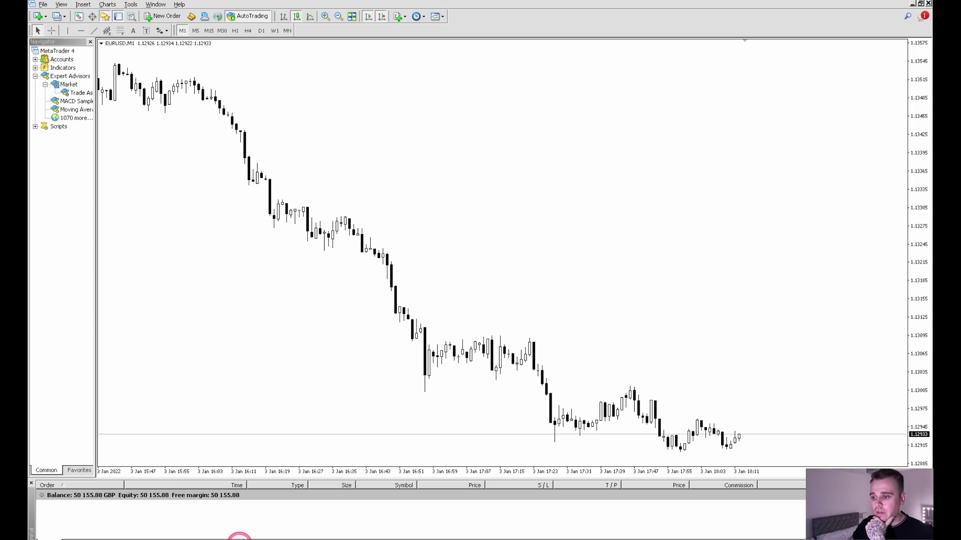
click(251, 537)
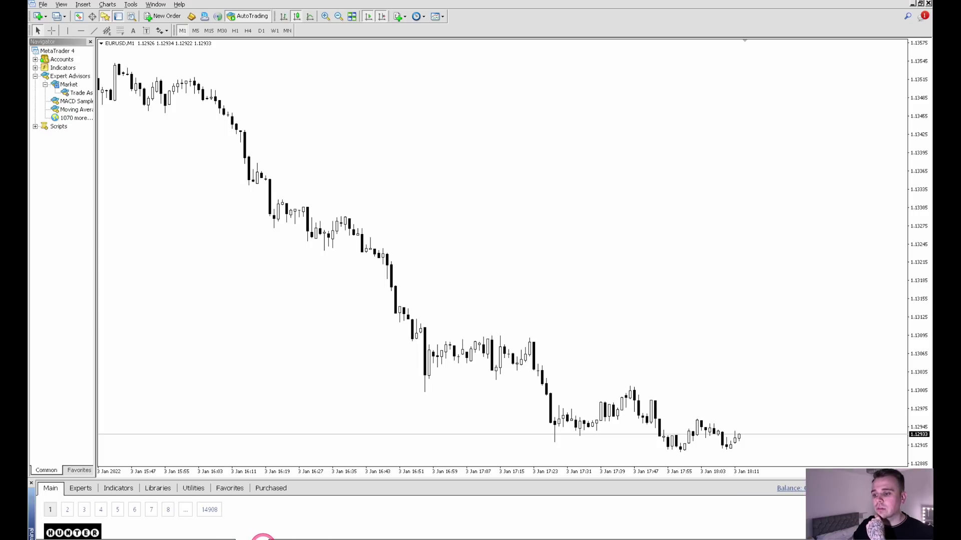
click(271, 488)
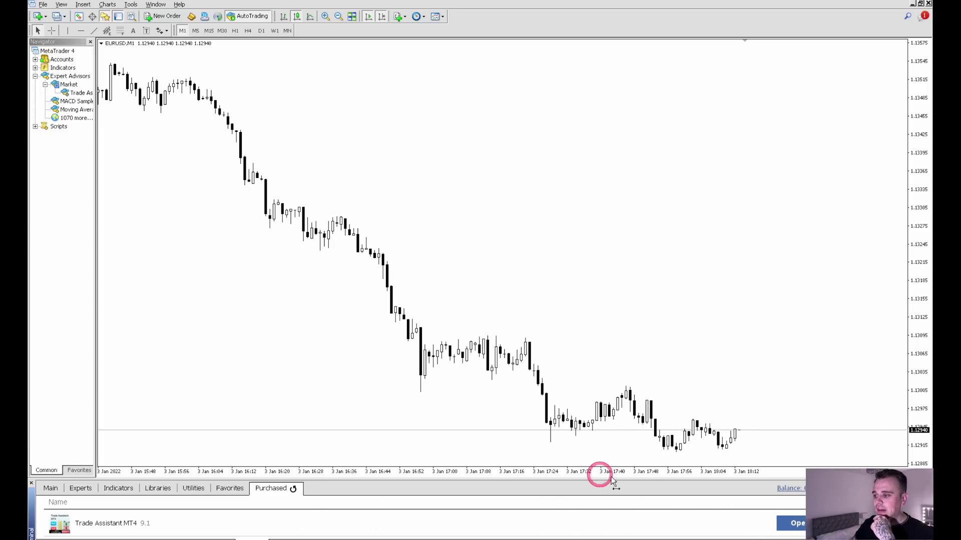
Step: Attach the purchased Trade Assistant MT4 expert advisor to the EURUSD M1 chart
click(78, 92)
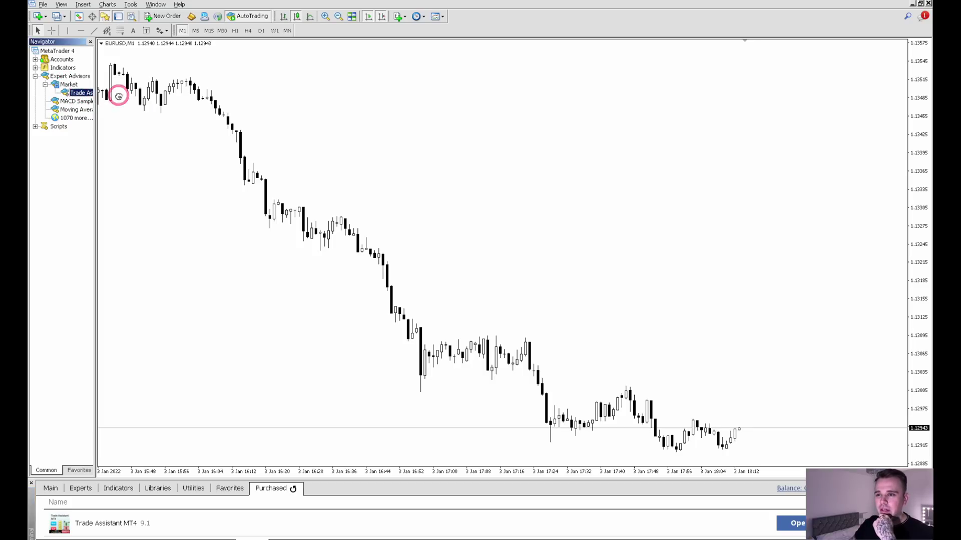
drag(146, 100, 147, 101)
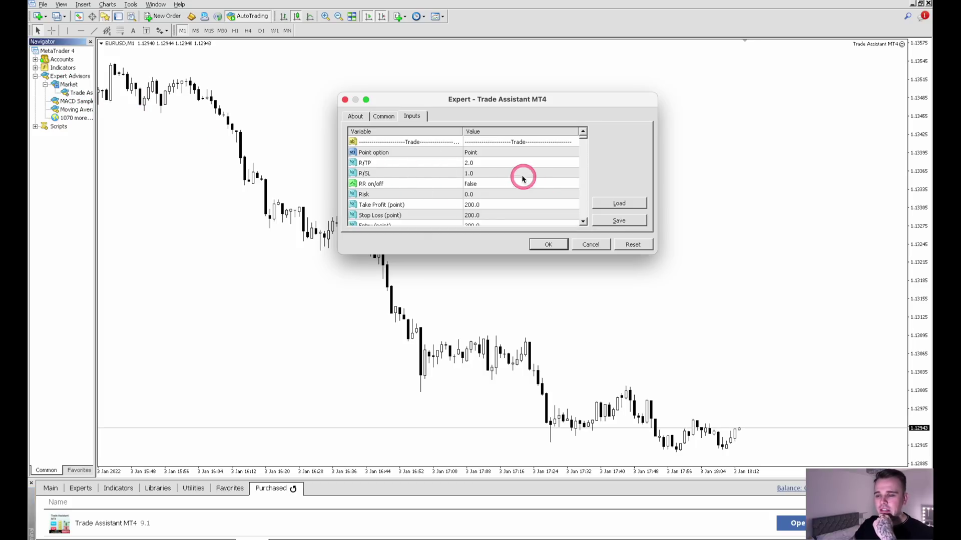
Step: Review the expert advisor's common trading and safety permissions, and look through its trade and partial take-profit input values
click(388, 117)
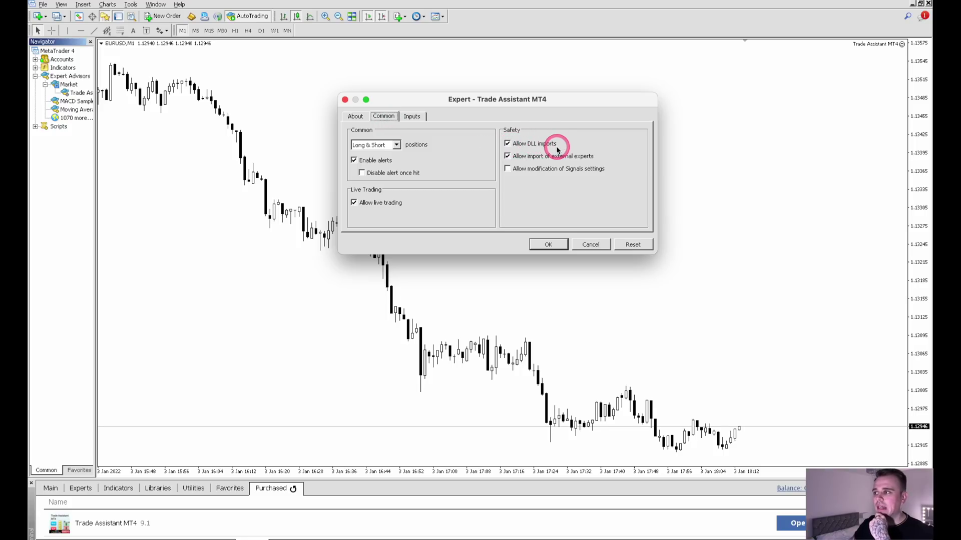
click(412, 116)
scroll(485, 179, down, 10)
scroll(500, 190, down, 10)
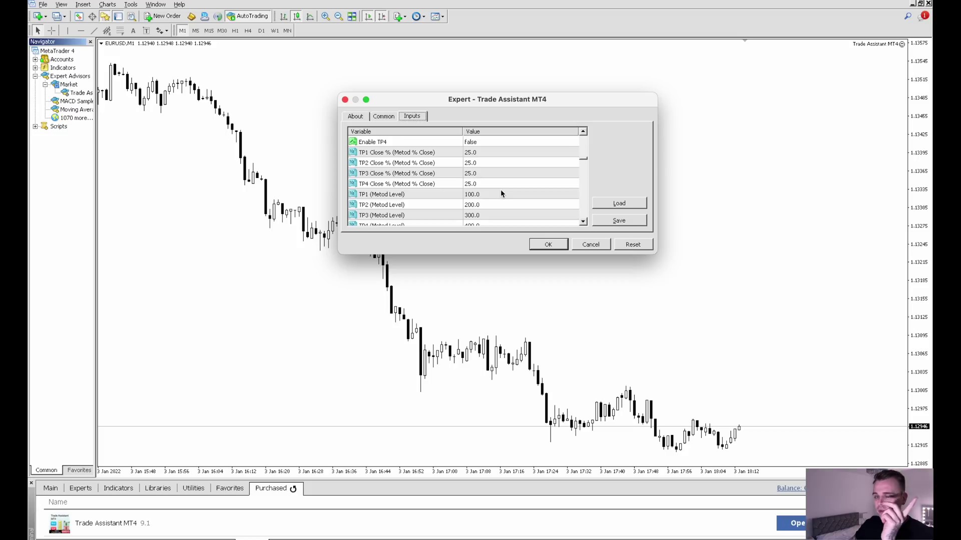
click(531, 195)
click(455, 153)
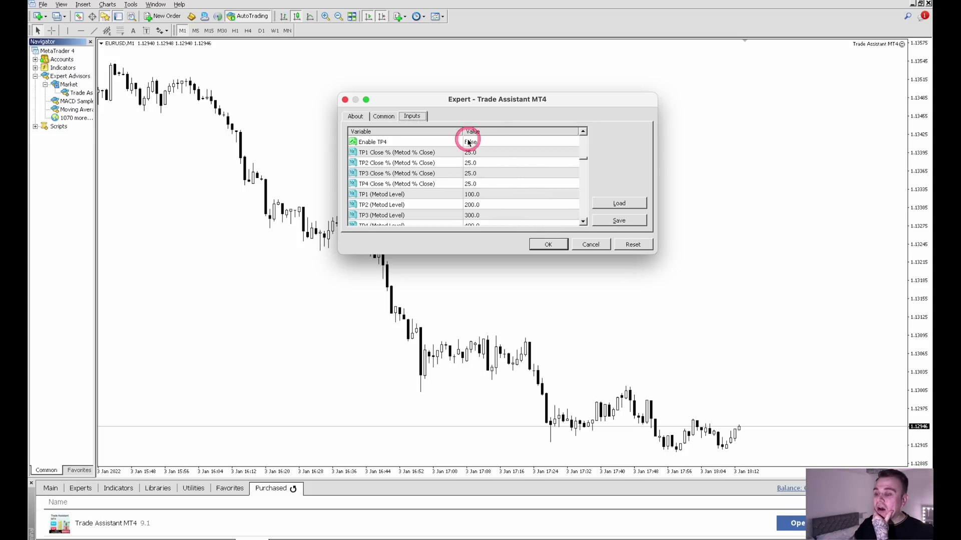
Step: Load the saved risk .set preset into the Trade Assistant MT4 input parameters
scroll(536, 160, up, 10)
click(607, 198)
click(428, 82)
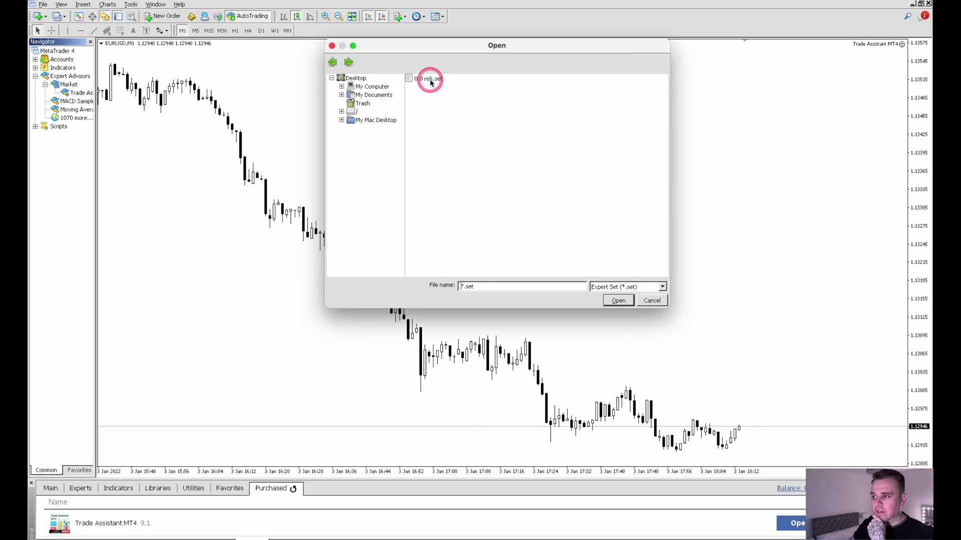
click(618, 300)
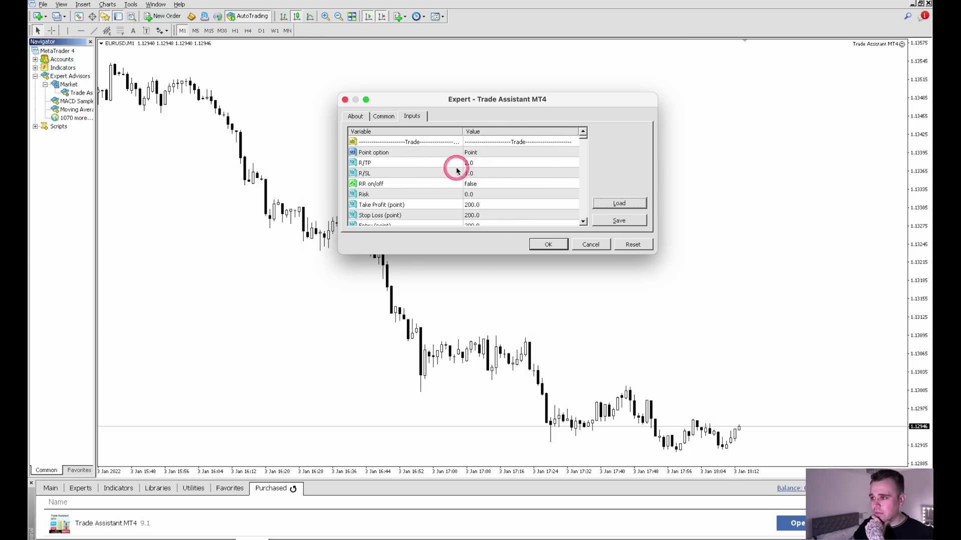
Step: Examine the remaining input parameters, from trade values and hotkeys to panel colours, button colours and string options
scroll(451, 190, down, 2)
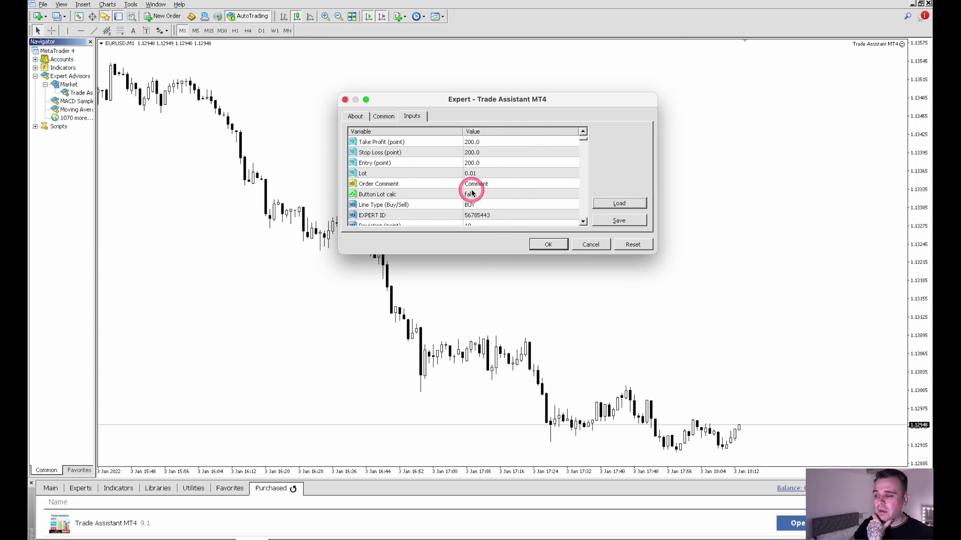
scroll(537, 203, down, 1)
scroll(538, 200, down, 6)
scroll(540, 197, down, 10)
scroll(539, 195, down, 5)
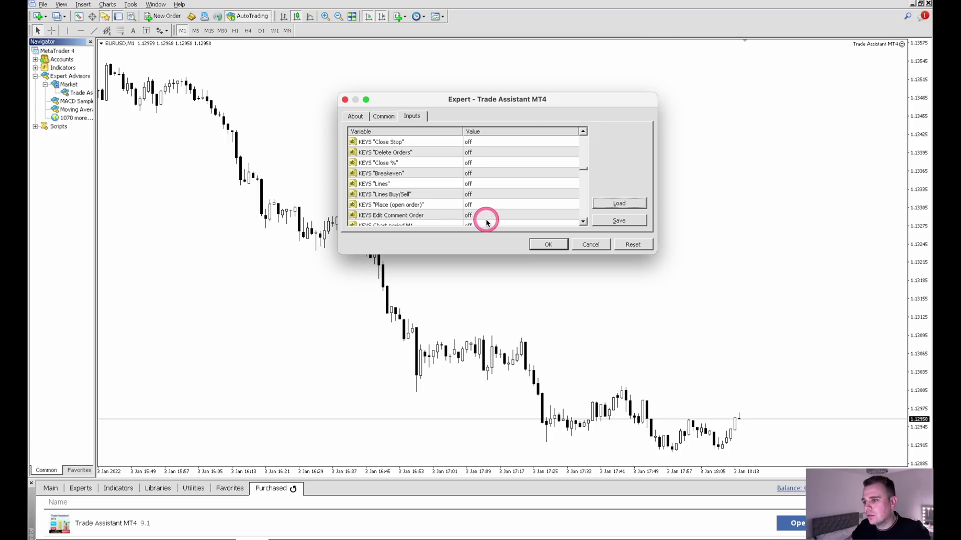
scroll(532, 196, down, 6)
scroll(527, 196, up, 3)
scroll(520, 192, down, 3)
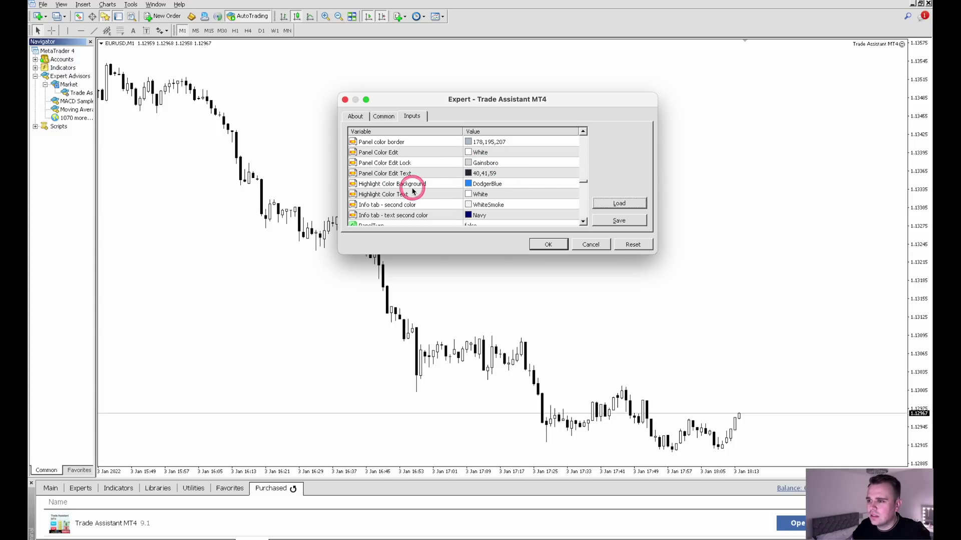
scroll(512, 185, down, 2)
scroll(515, 187, down, 5)
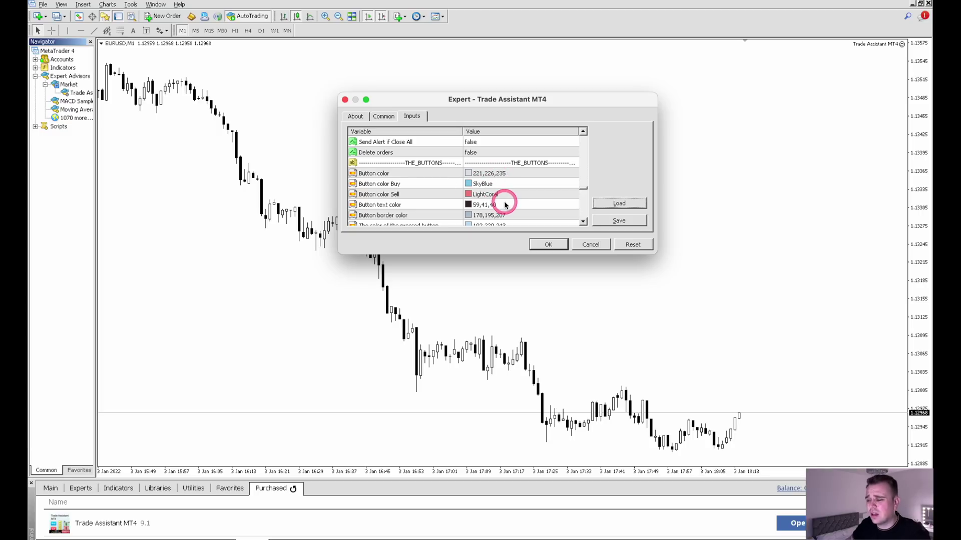
scroll(505, 204, down, 2)
scroll(505, 204, up, 2)
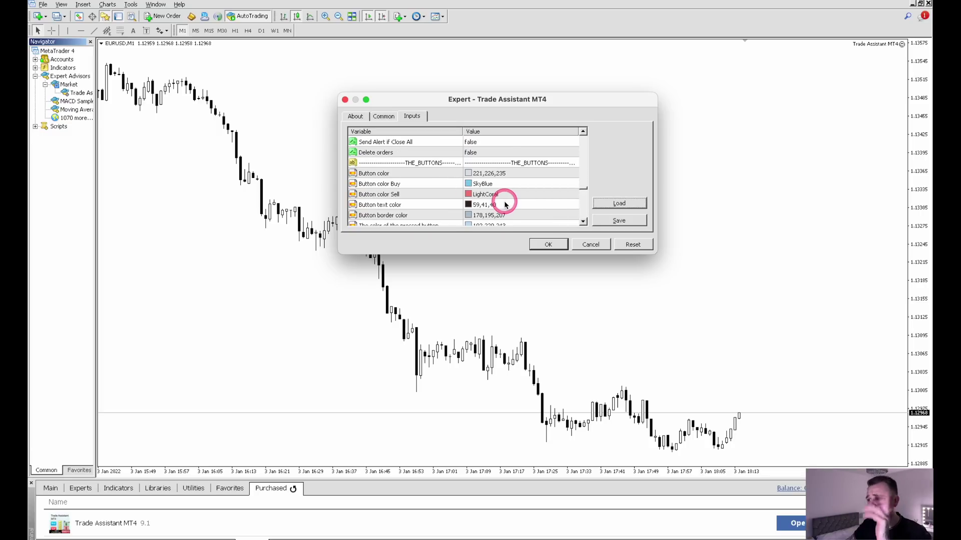
scroll(503, 201, down, 6)
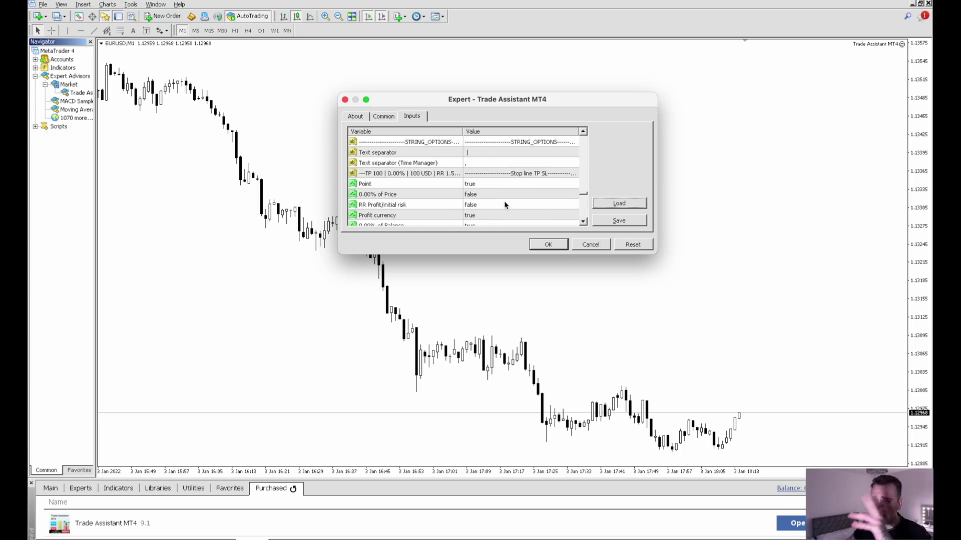
Step: Accept the expert advisor's inputs and move its trade panel into the chart's upper-left corner
click(549, 245)
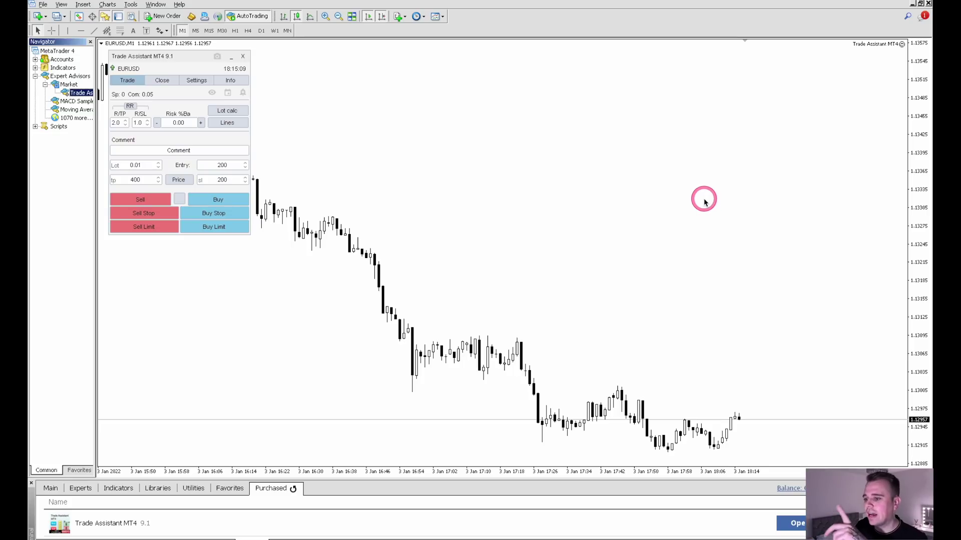
drag(168, 64, 160, 61)
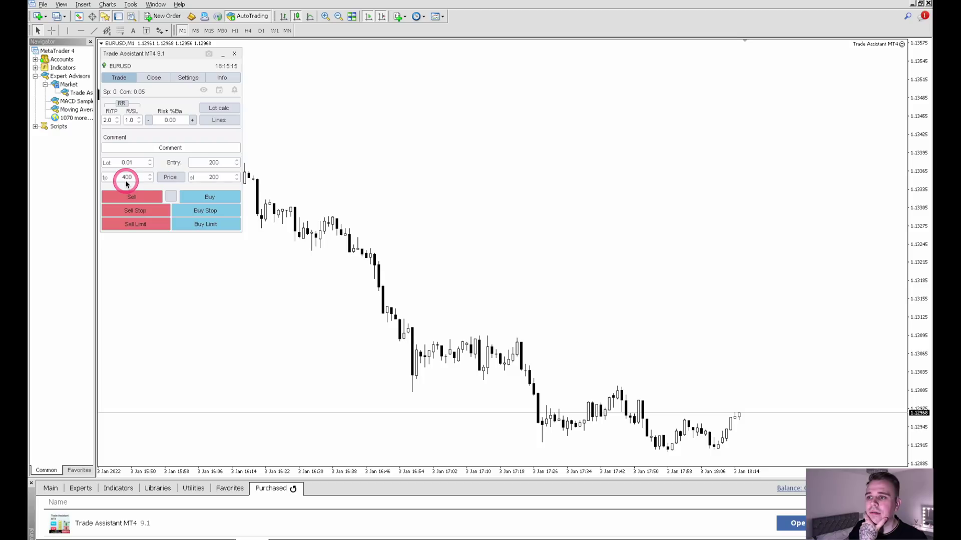
Step: Set the trade panel's stop loss to 20 and take profit to 200 points, with a risk of 0.01 % of balance
drag(216, 180, 239, 179)
text(20)
drag(123, 178, 135, 179)
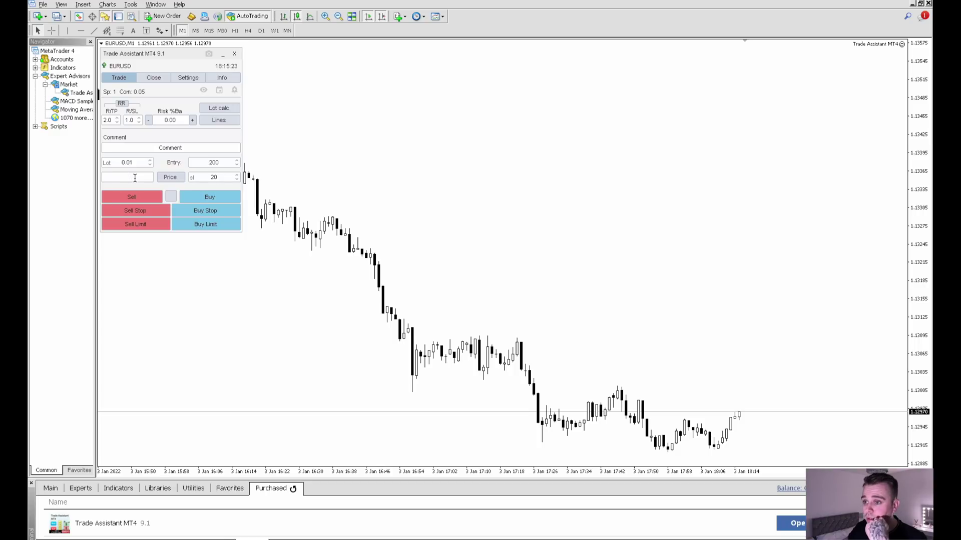
drag(134, 178, 212, 134)
text(00)
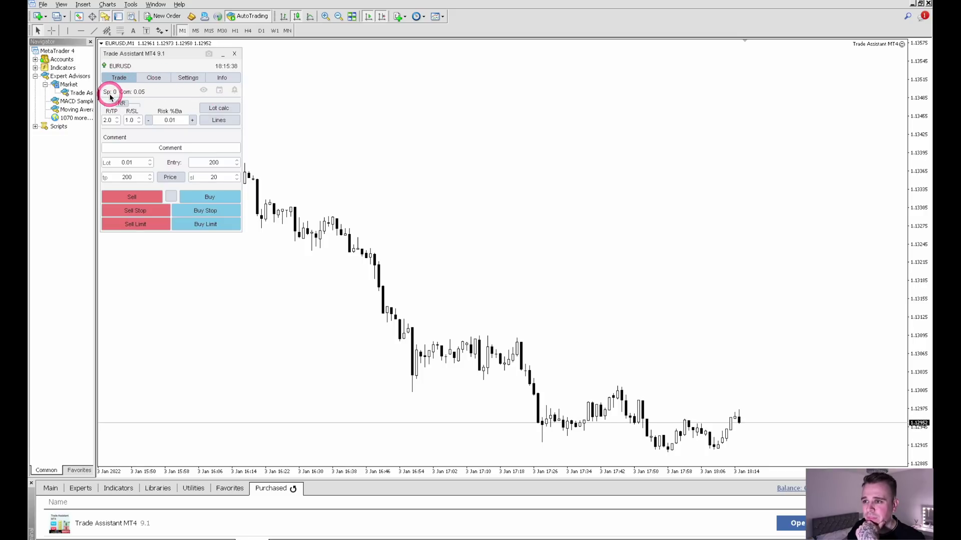
Step: Try the automatic lot calculation, switch it off again and set the lot size back to 0.01
click(138, 95)
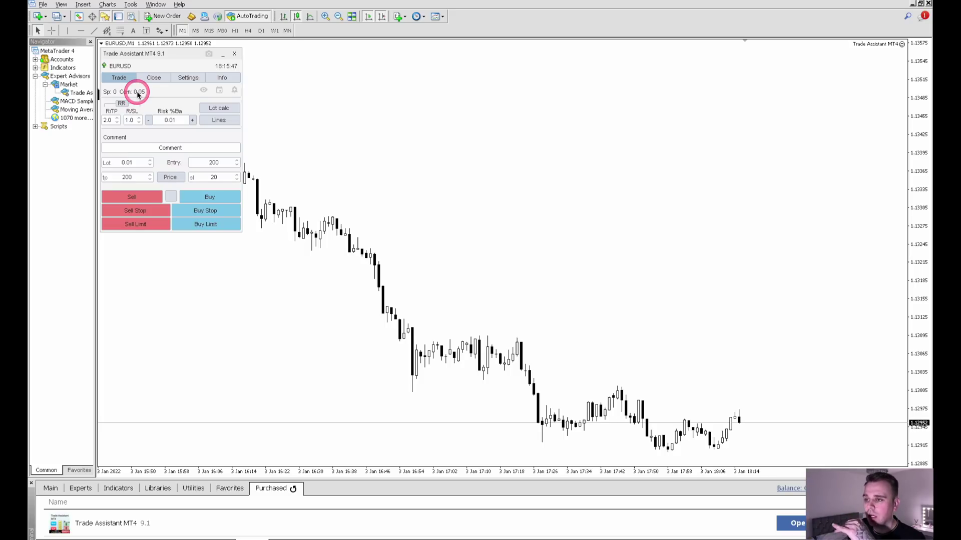
click(137, 94)
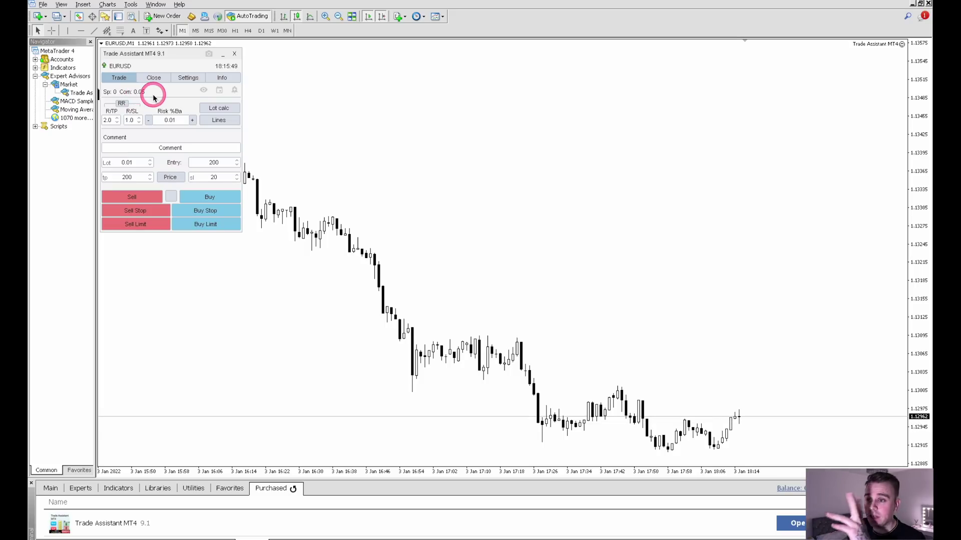
click(220, 109)
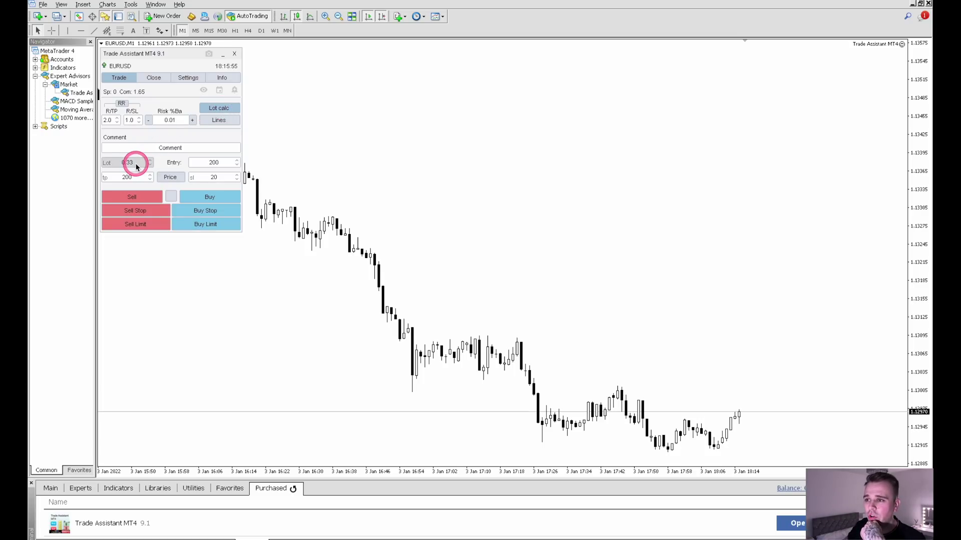
click(214, 107)
double_click(145, 162)
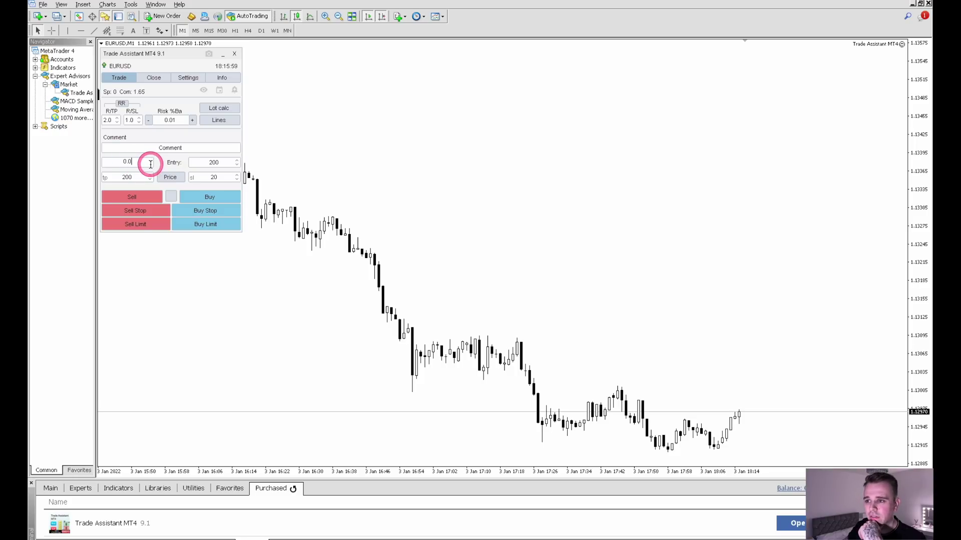
key(Return)
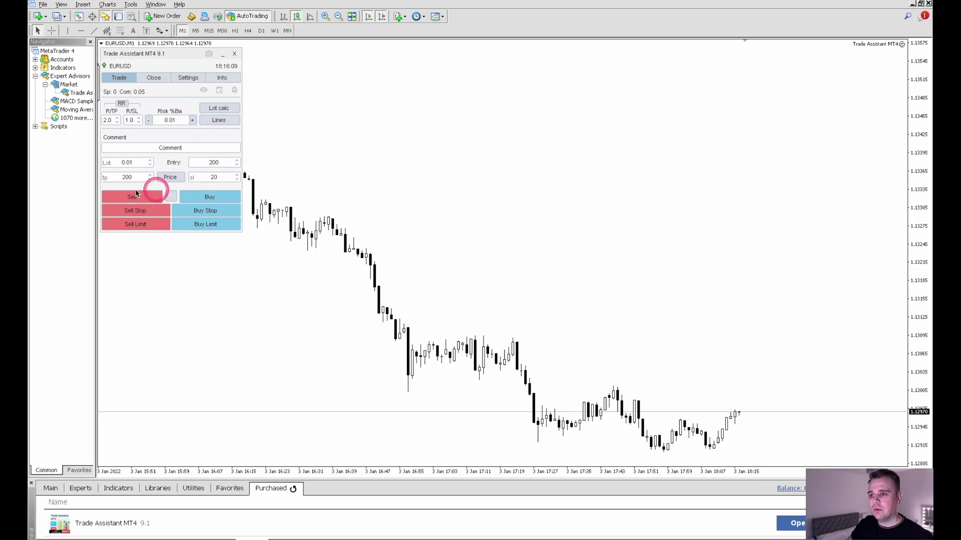
Step: Enable closing part of the profit in the panel's settings, with levels in points and TP1 closing 25 % at 80 points
click(175, 78)
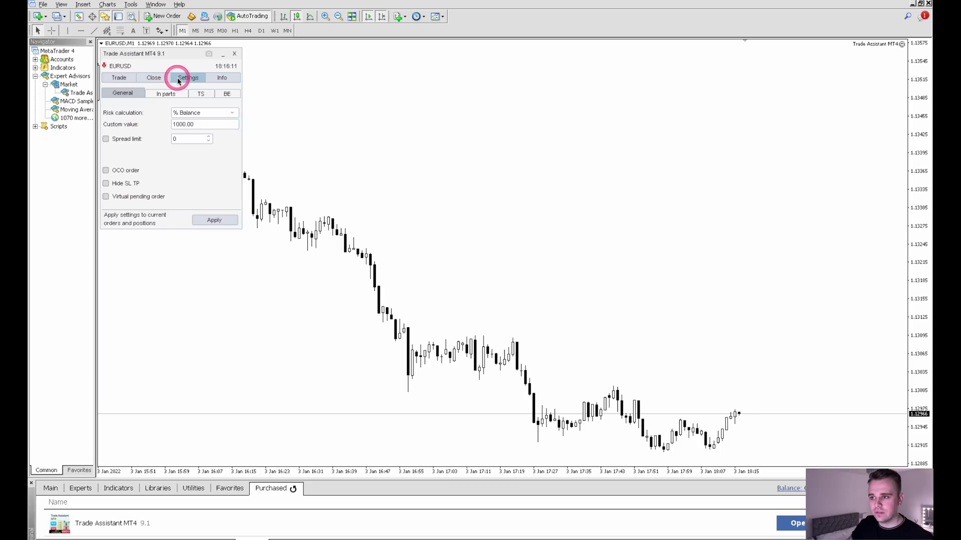
click(167, 95)
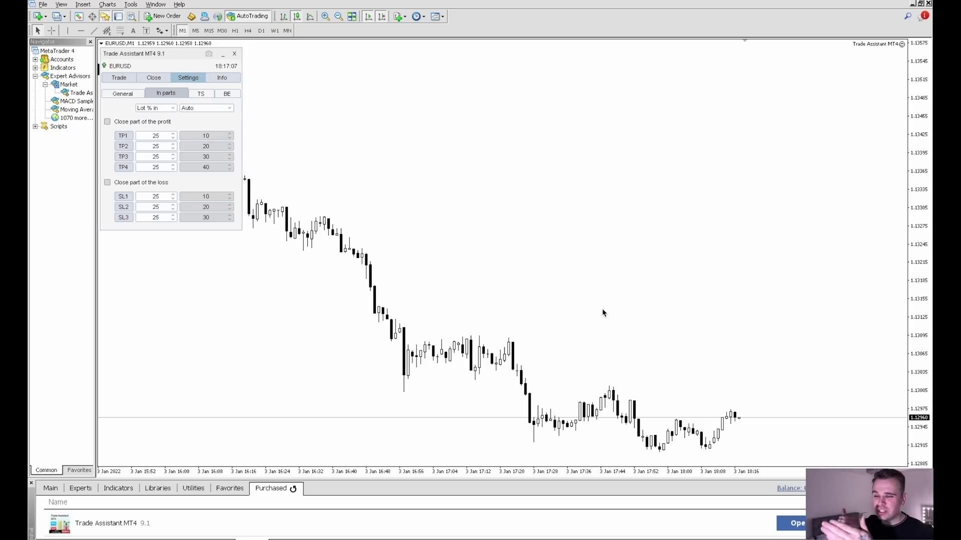
click(107, 122)
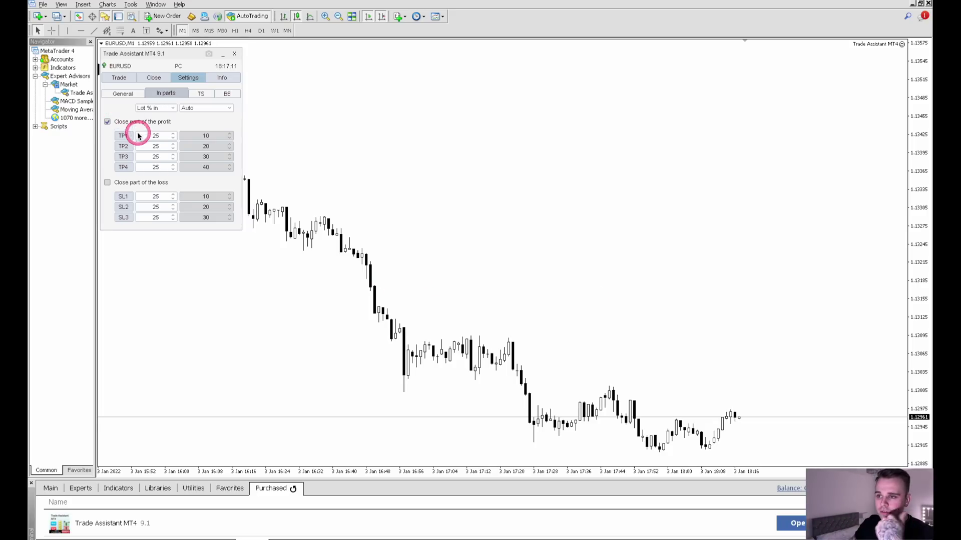
double_click(157, 136)
key(BackSpace)
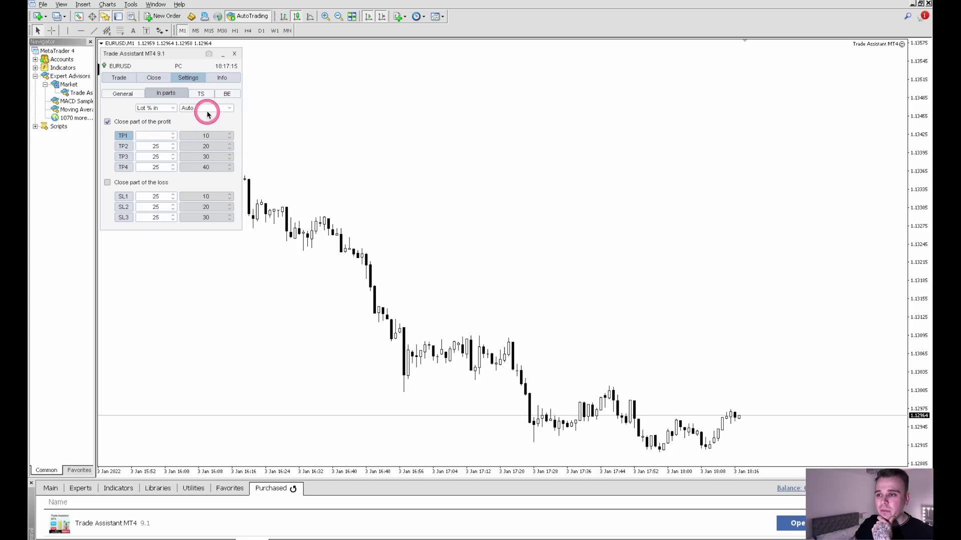
click(208, 111)
click(213, 125)
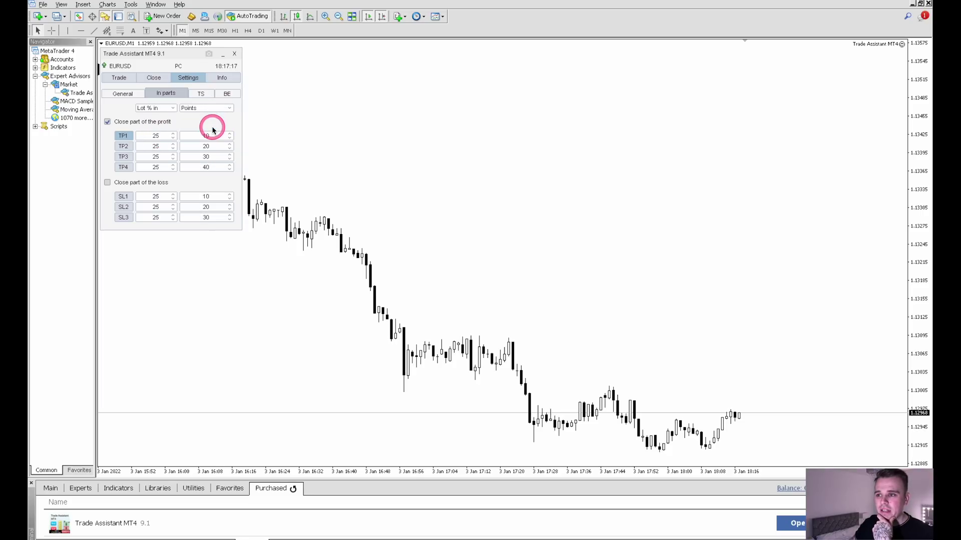
key(BackSpace)
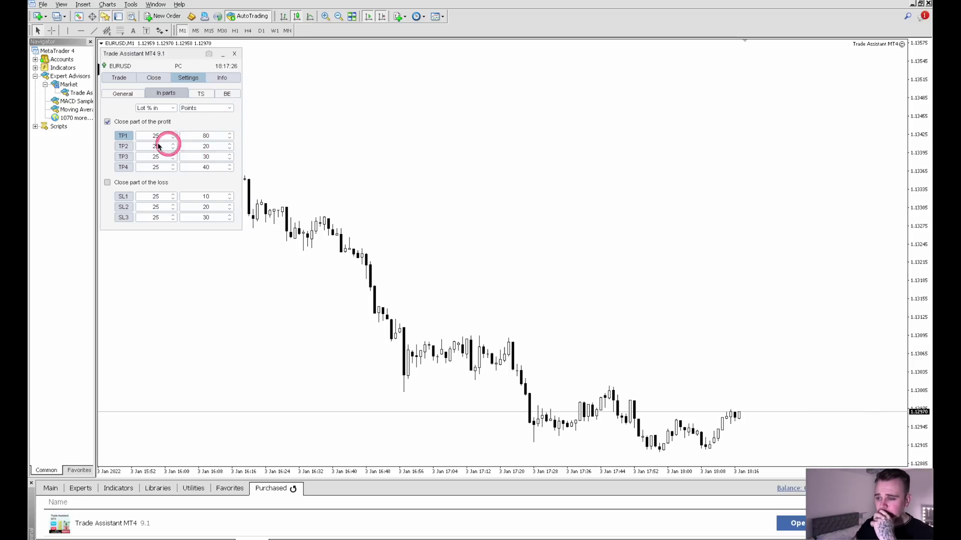
Step: Display the planned order lines on the chart with automatic lot calculation on, and move the TP1 line up to 85 points
click(121, 95)
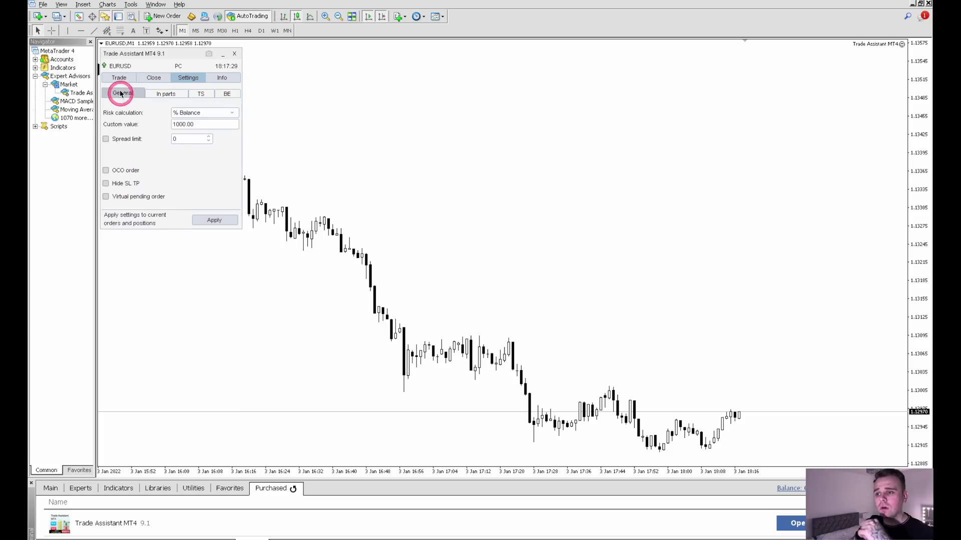
click(119, 78)
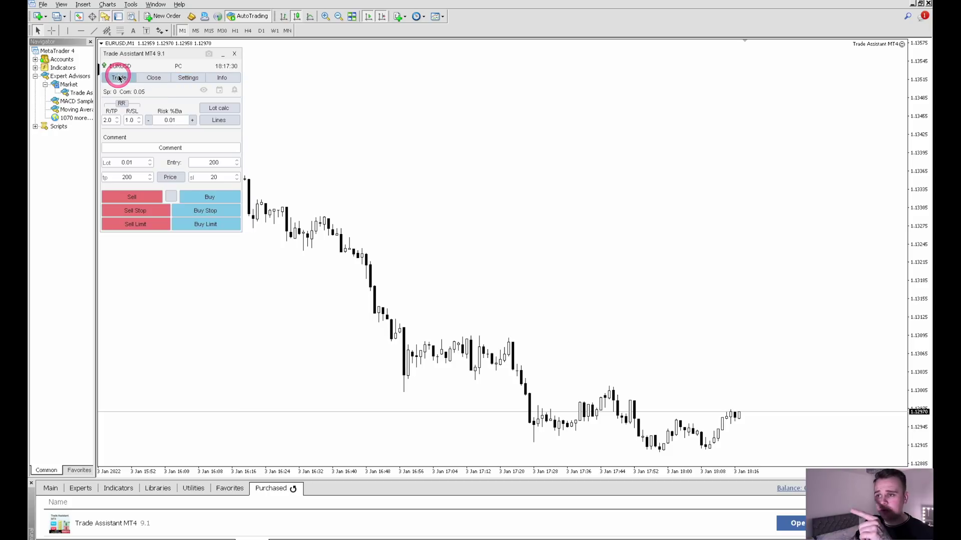
click(220, 121)
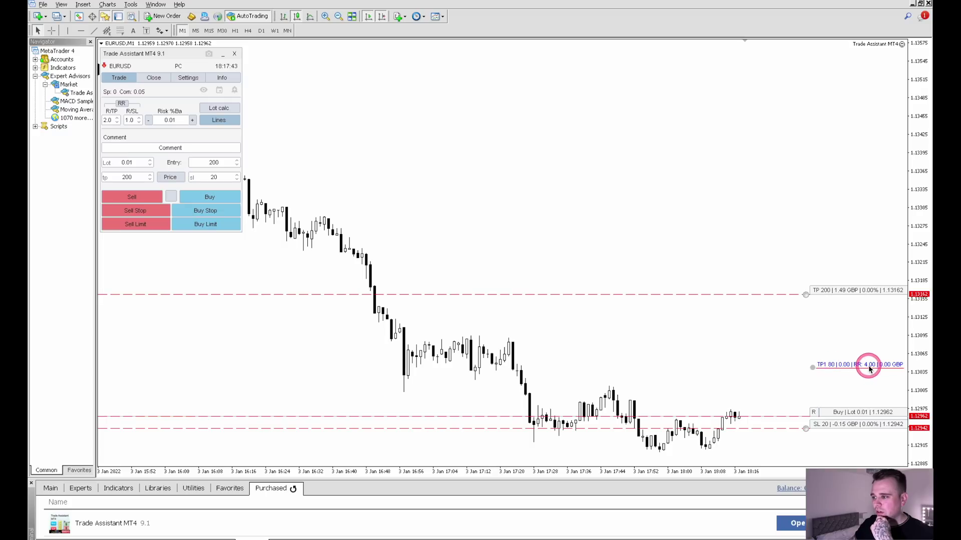
click(215, 111)
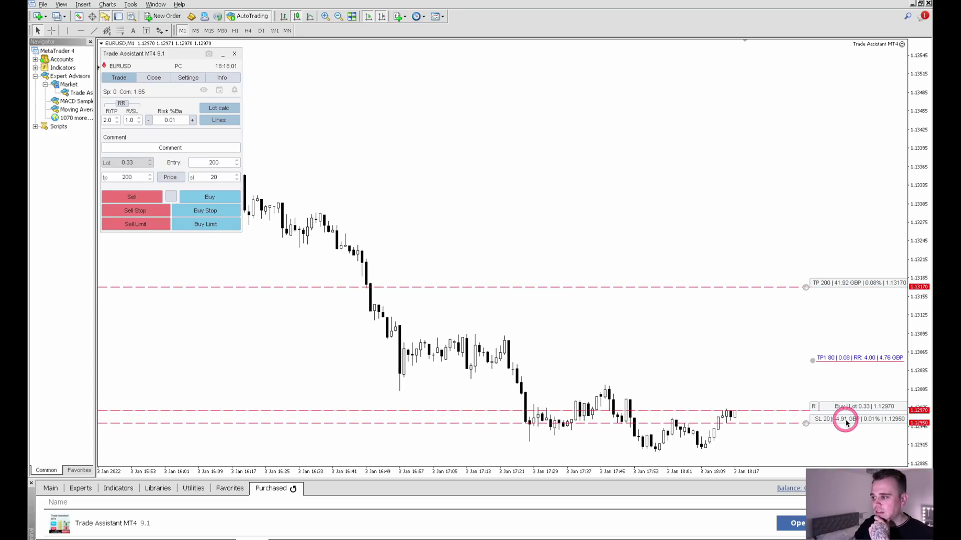
drag(812, 359, 812, 358)
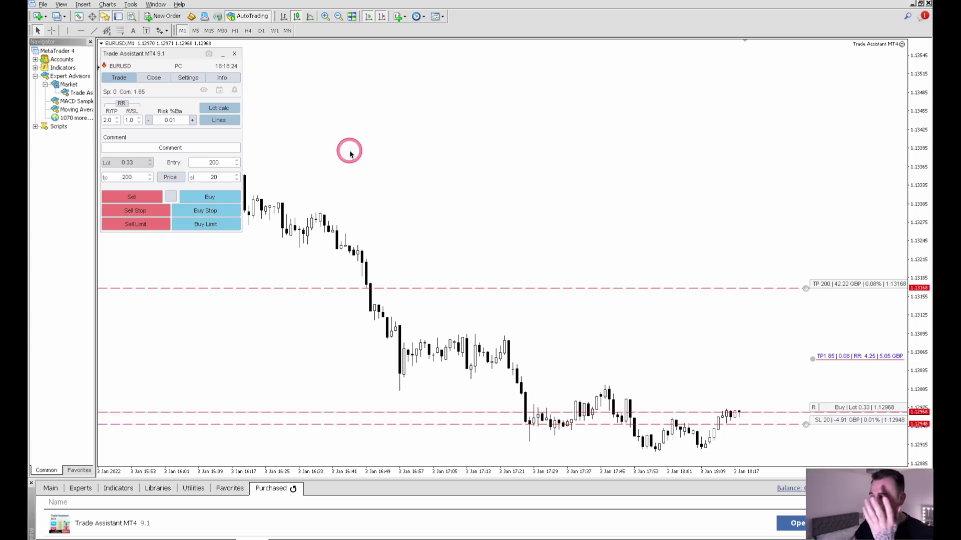
Step: Switch back to a manual lot size of 0.01 and open a market buy position on EURUSD
click(143, 171)
text(0.01)
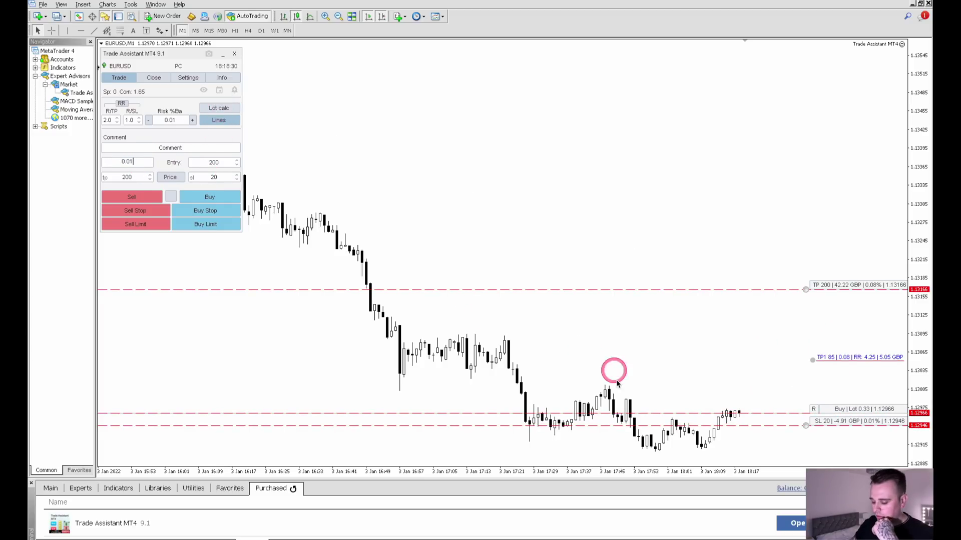
key(Return)
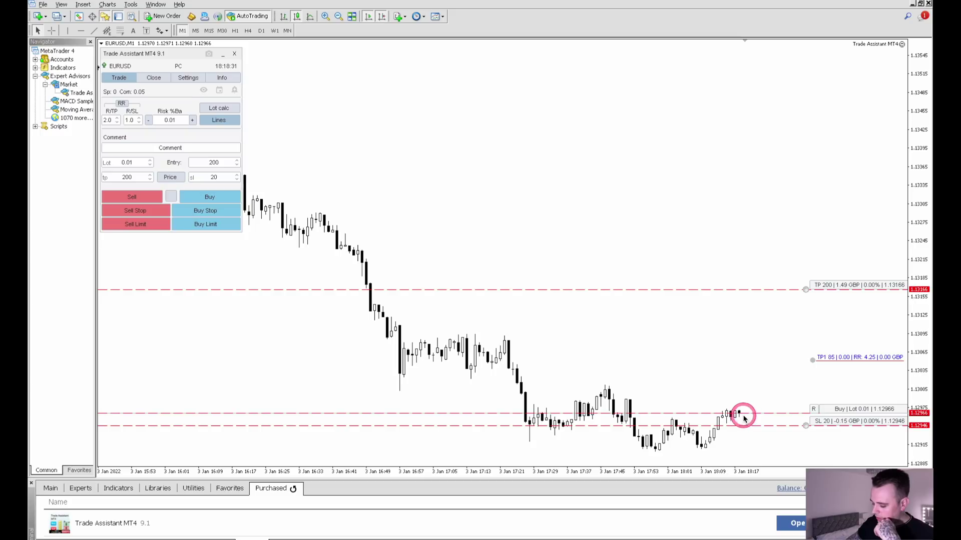
click(210, 197)
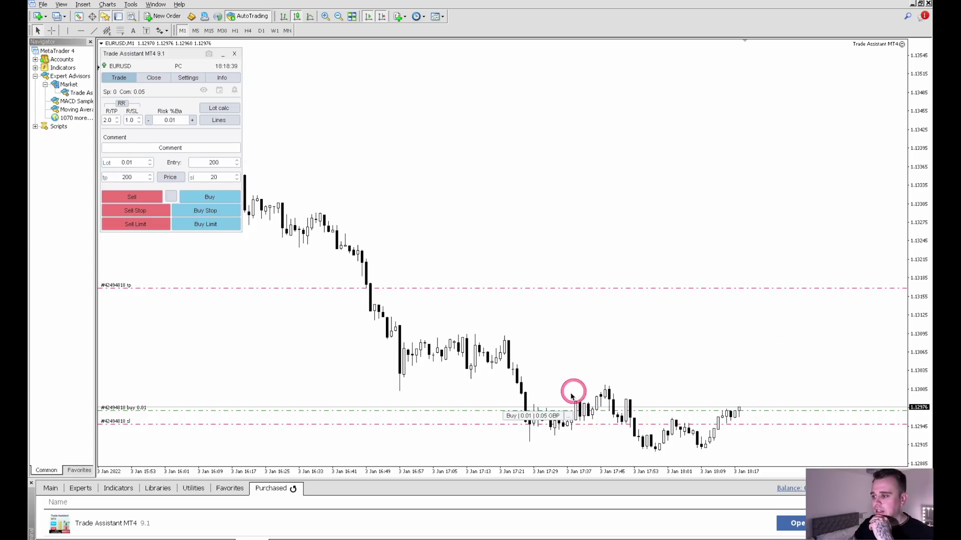
Step: Enable Breakeven for the open buy position and move its breakeven line up to 124 points
click(569, 417)
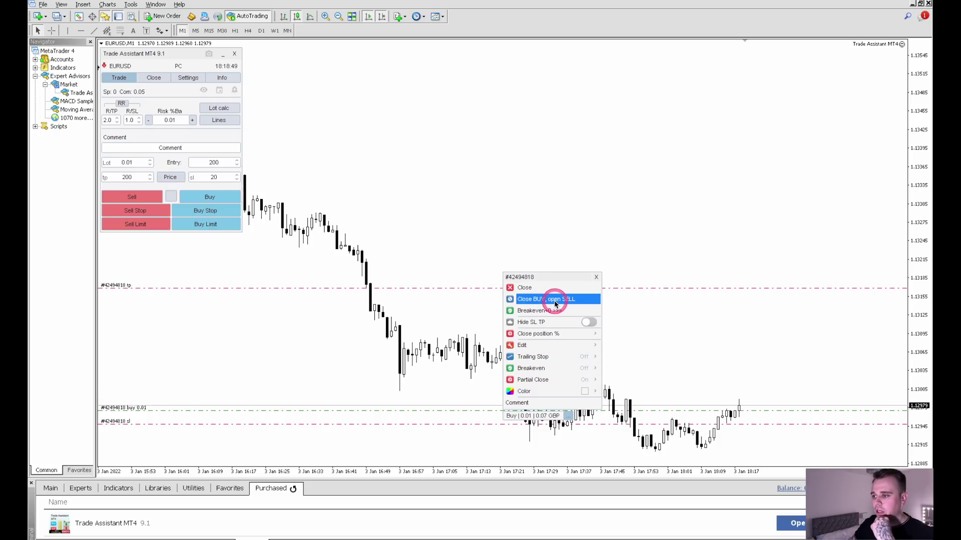
click(566, 358)
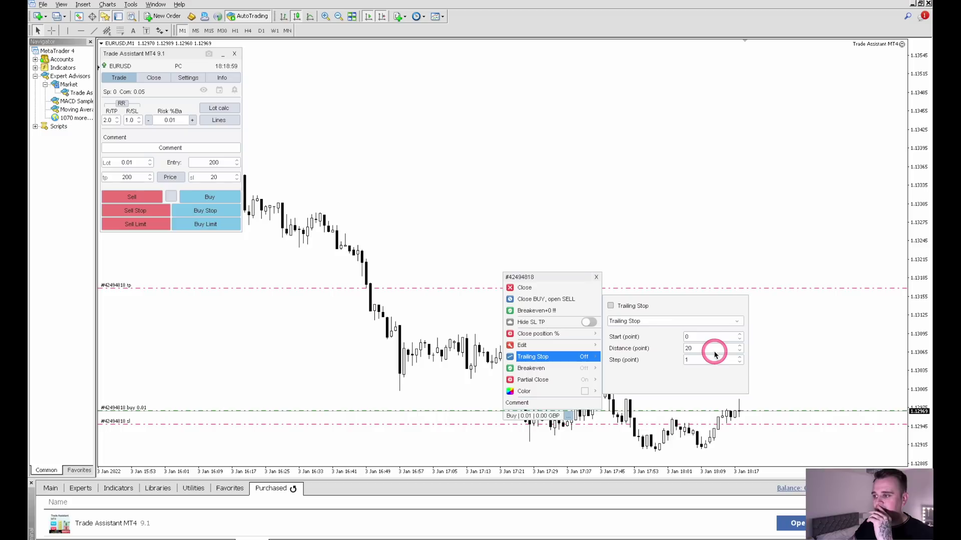
click(576, 368)
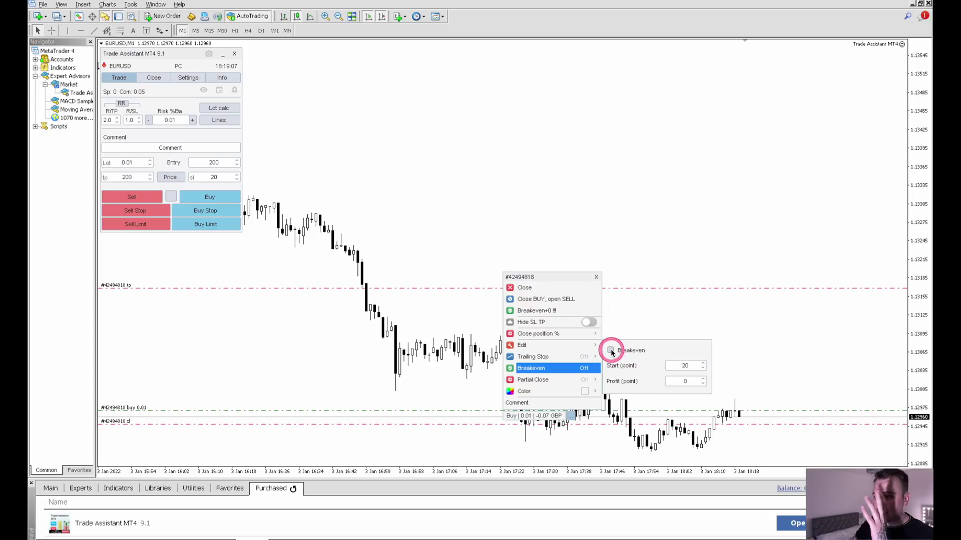
click(611, 350)
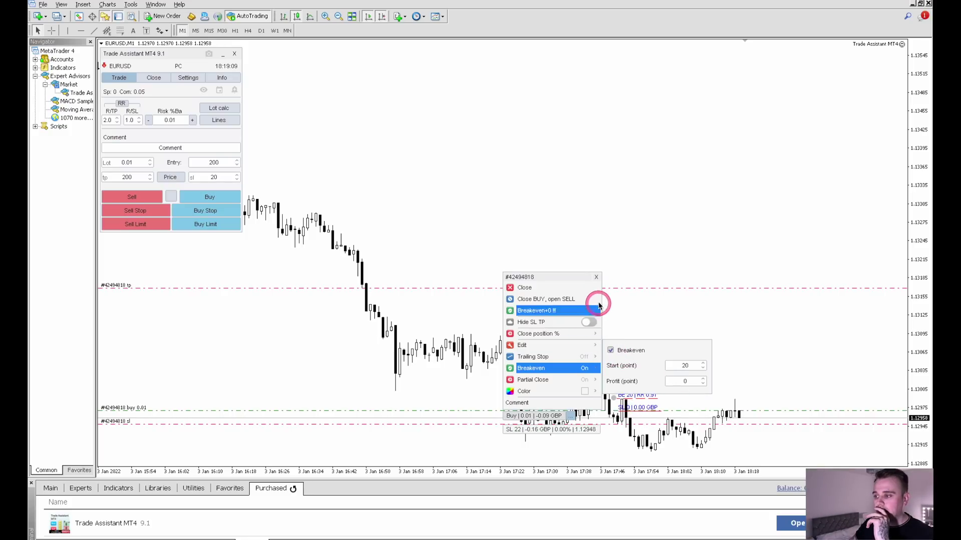
click(596, 277)
drag(613, 398, 616, 333)
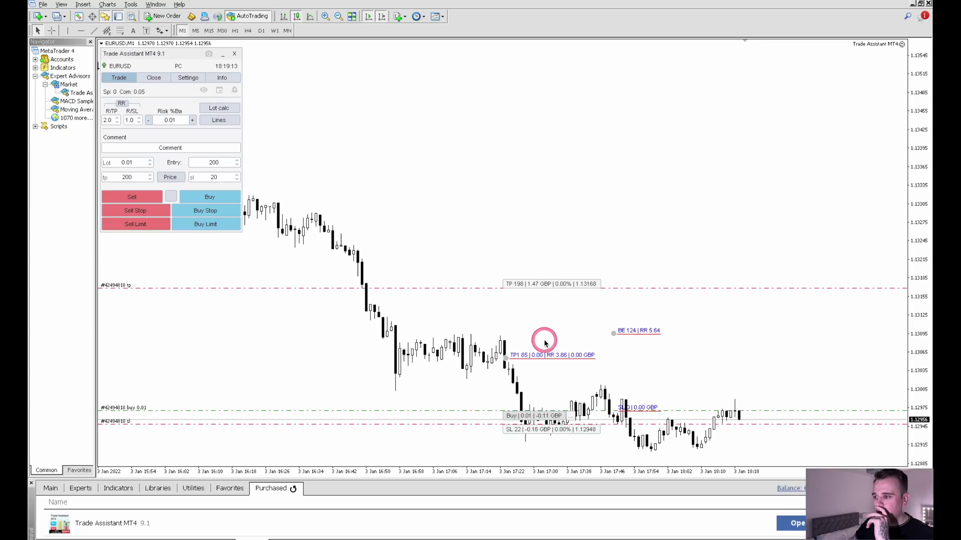
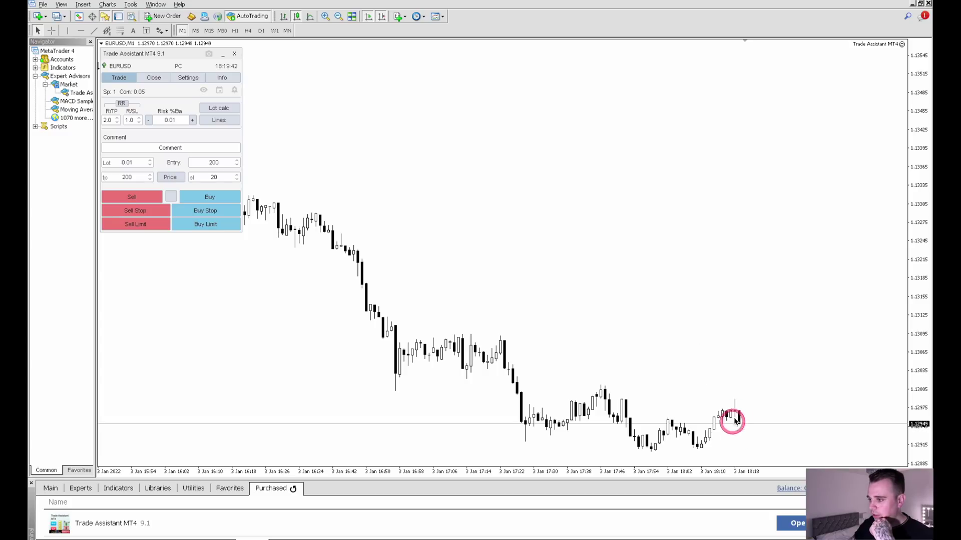
Step: Open a new 0.01 lot market buy position with the order lines displayed and lower its stop loss to 1.12905
click(218, 120)
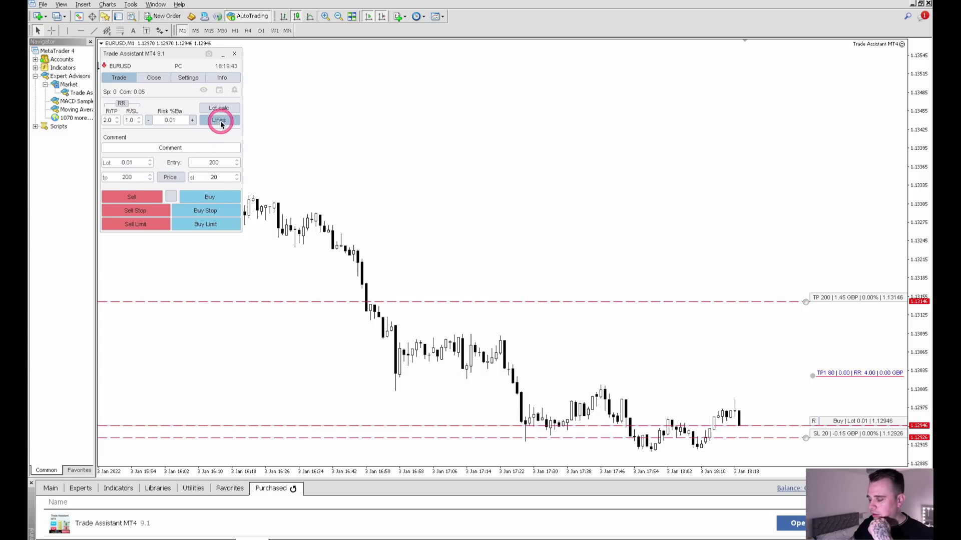
click(202, 205)
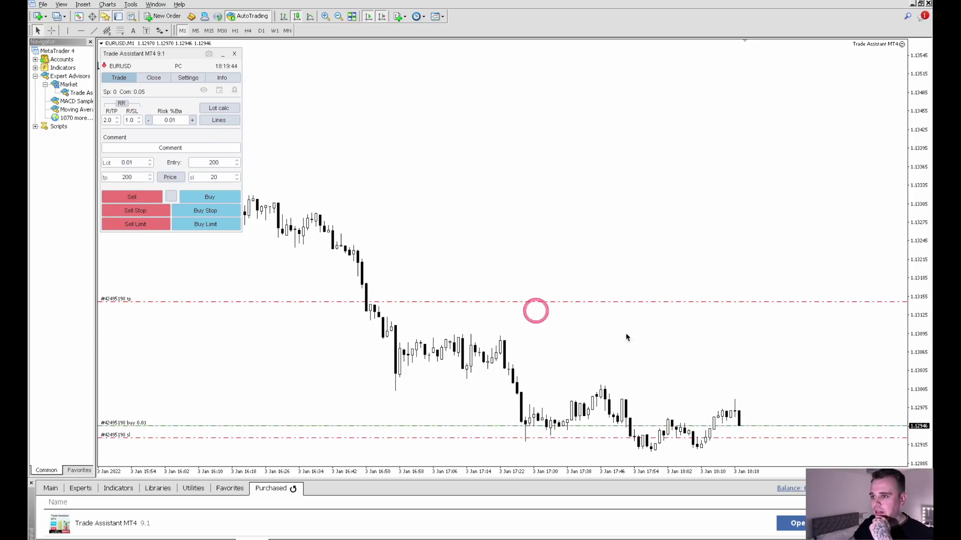
drag(746, 440, 725, 452)
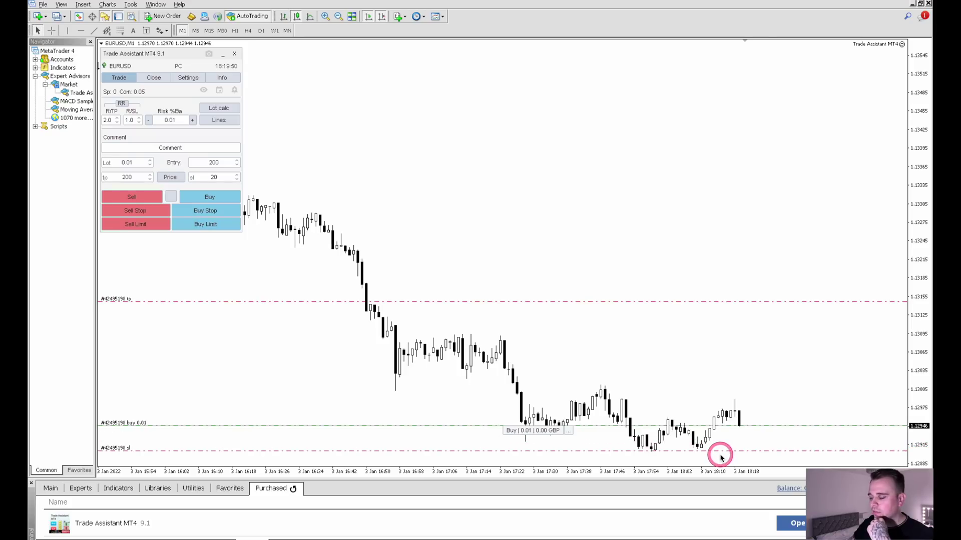
Step: Add a second partial-profit level closing 25 % to the buy position and move its TP2 line up to 146 points
click(570, 430)
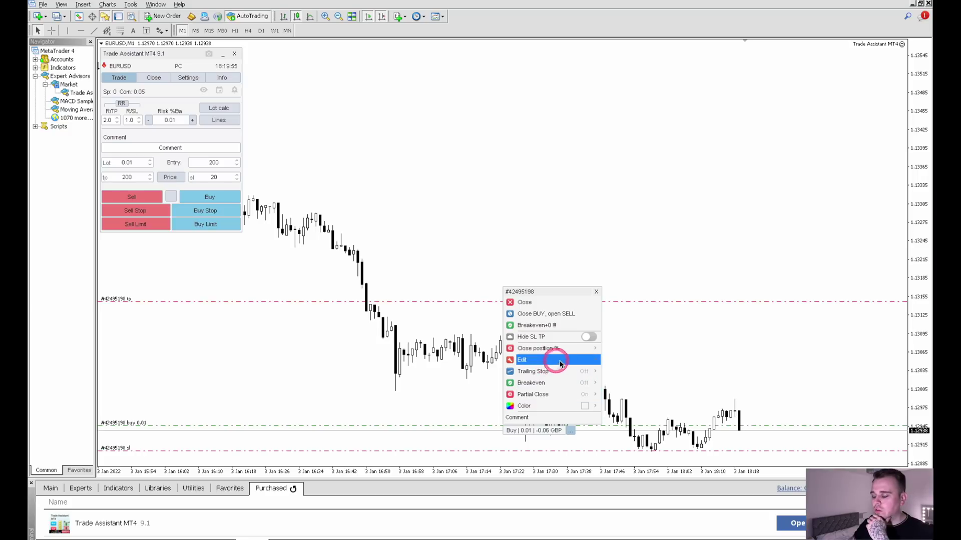
mouse_move(580, 393)
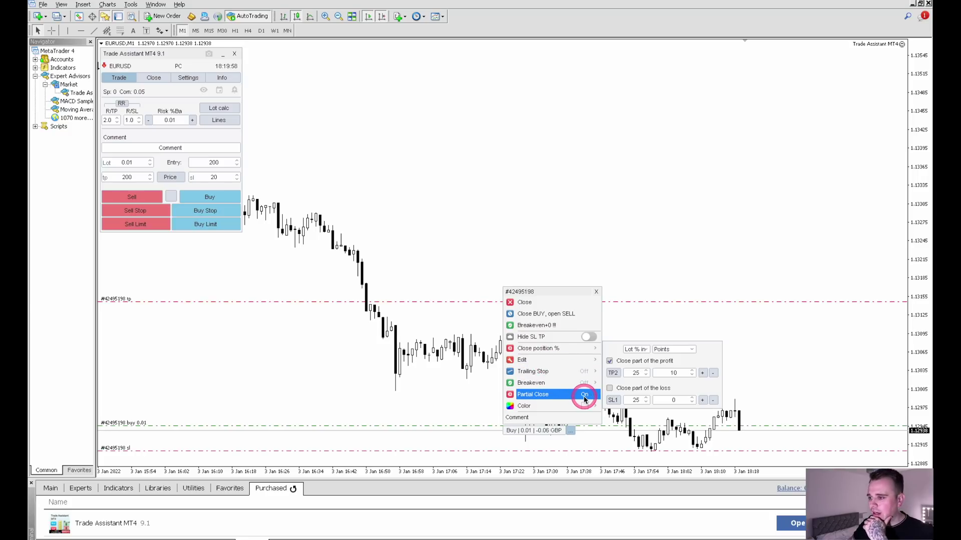
click(699, 373)
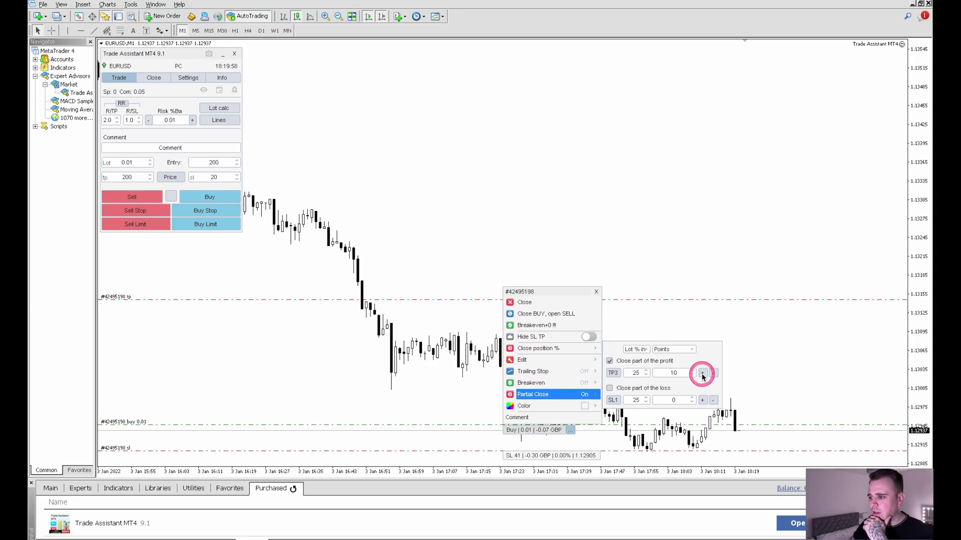
click(596, 293)
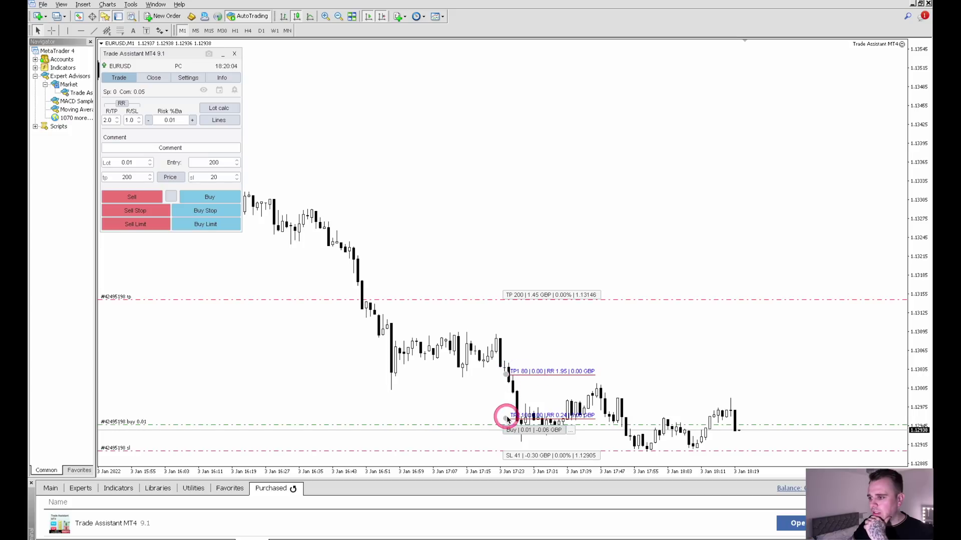
drag(505, 416, 515, 331)
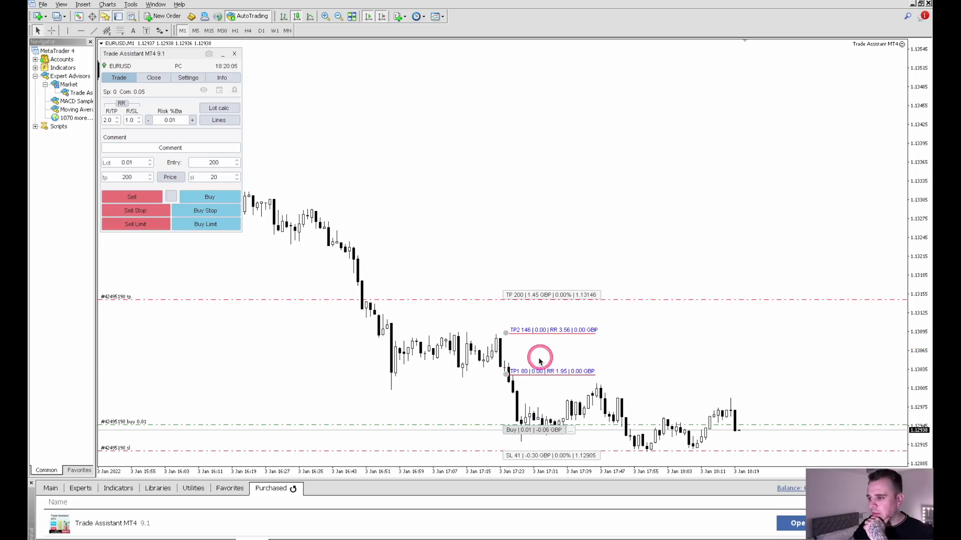
Step: Raise the buy position's take profit to 377 points, with TP2 at 282 points and TP1 at 148 points
drag(519, 294, 519, 185)
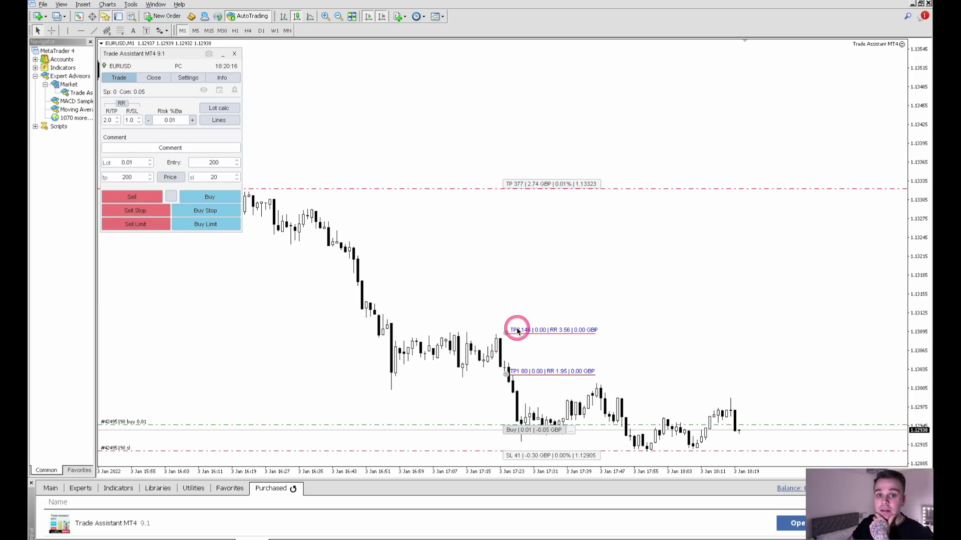
drag(505, 334, 515, 253)
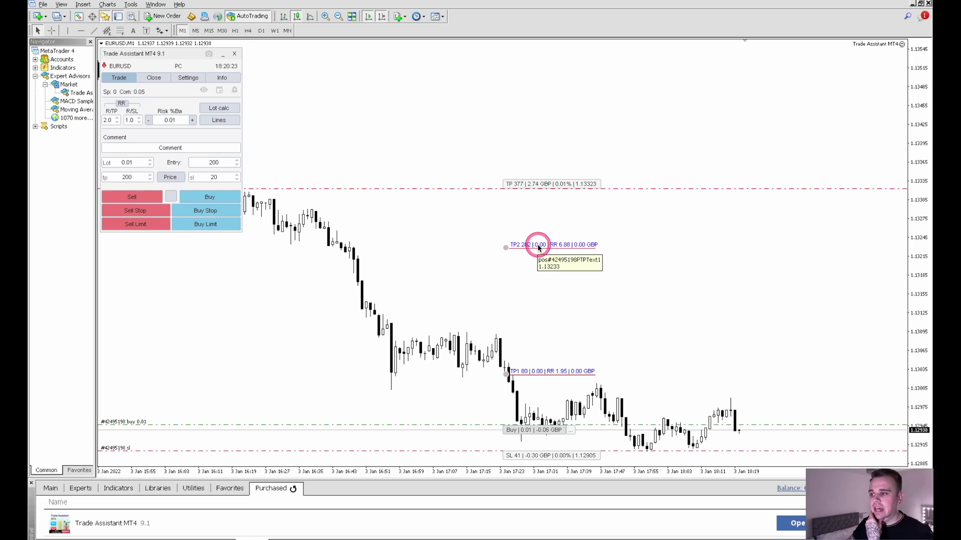
drag(536, 280, 507, 334)
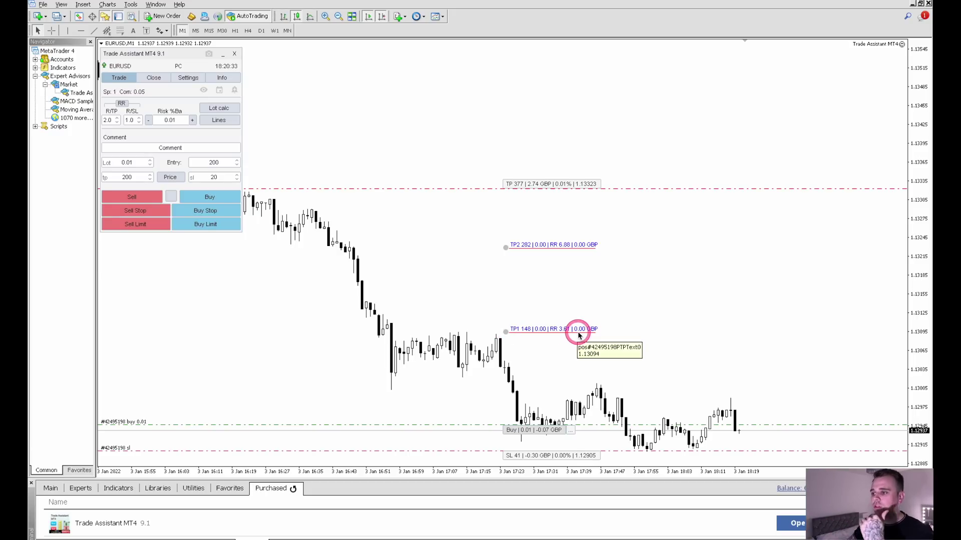
Step: Update the lot size to 0.34 with the lot calculation, and request closing 25 % of the open buy position
click(216, 108)
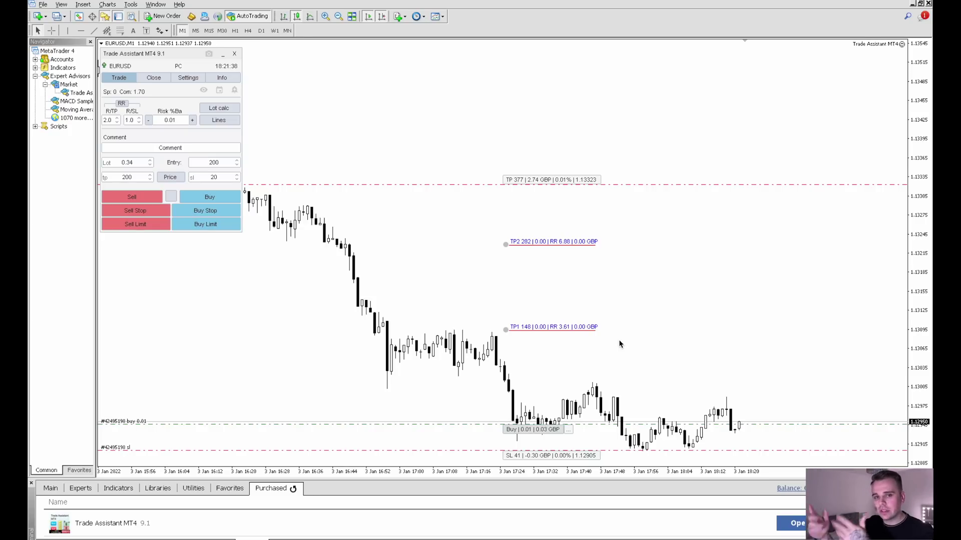
click(169, 196)
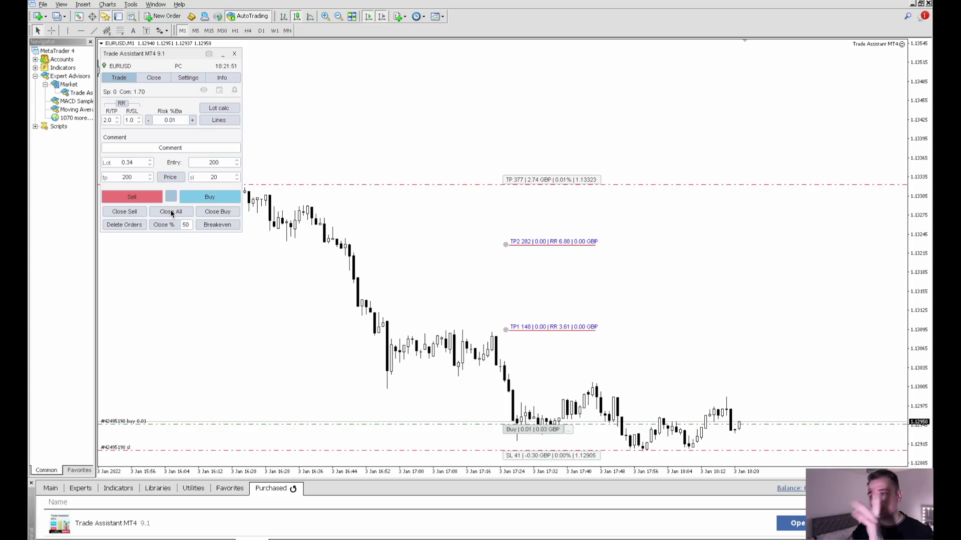
click(172, 212)
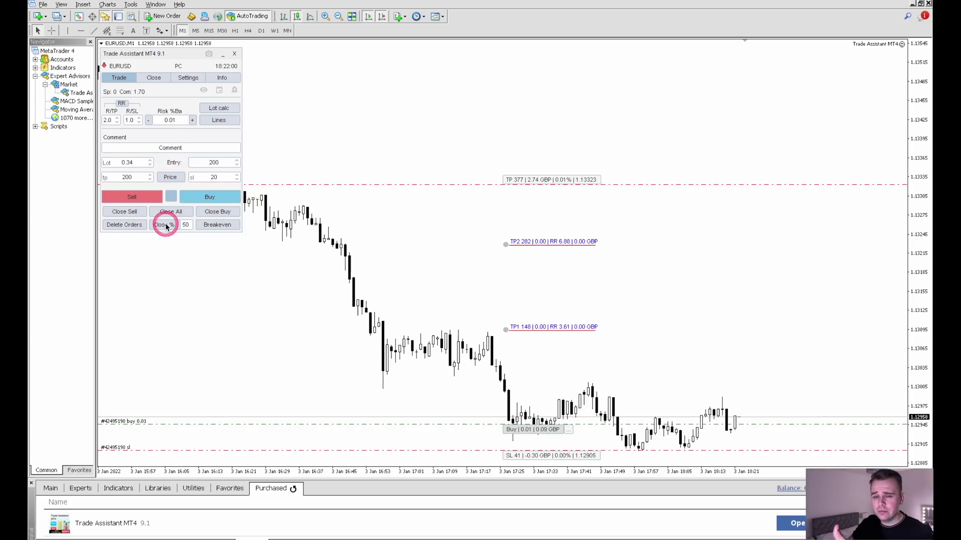
click(186, 226)
key(BackSpace)
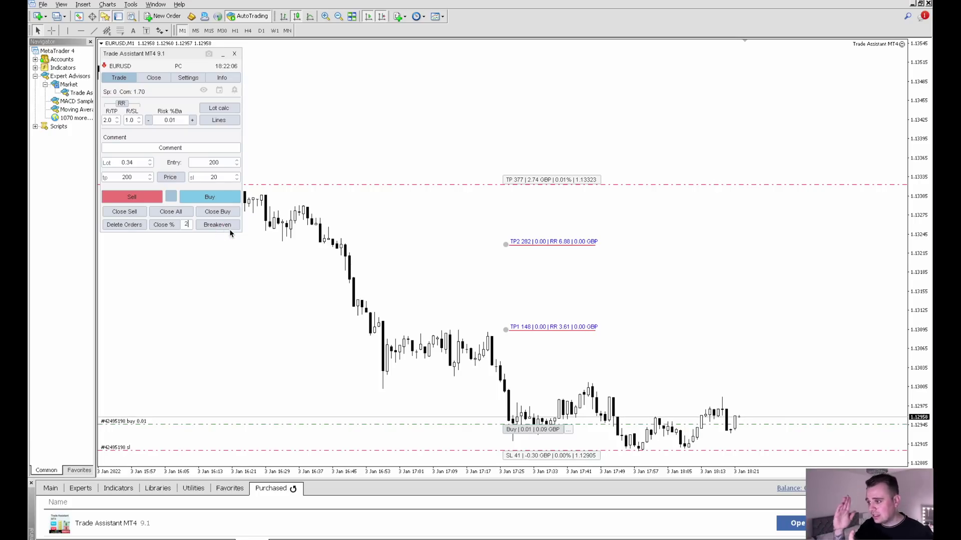
click(164, 225)
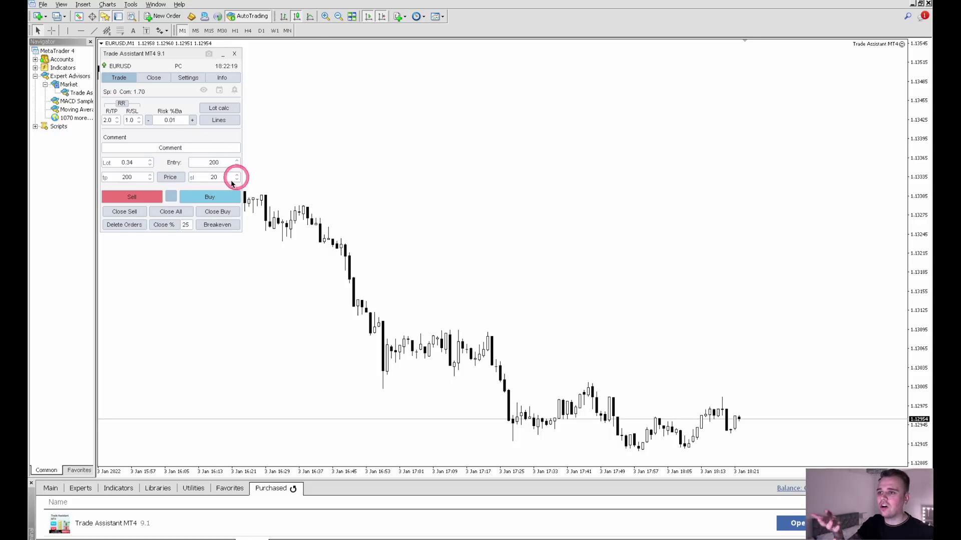
Step: Set the percentage for closing positions to 90
double_click(187, 224)
key(BackSpace)
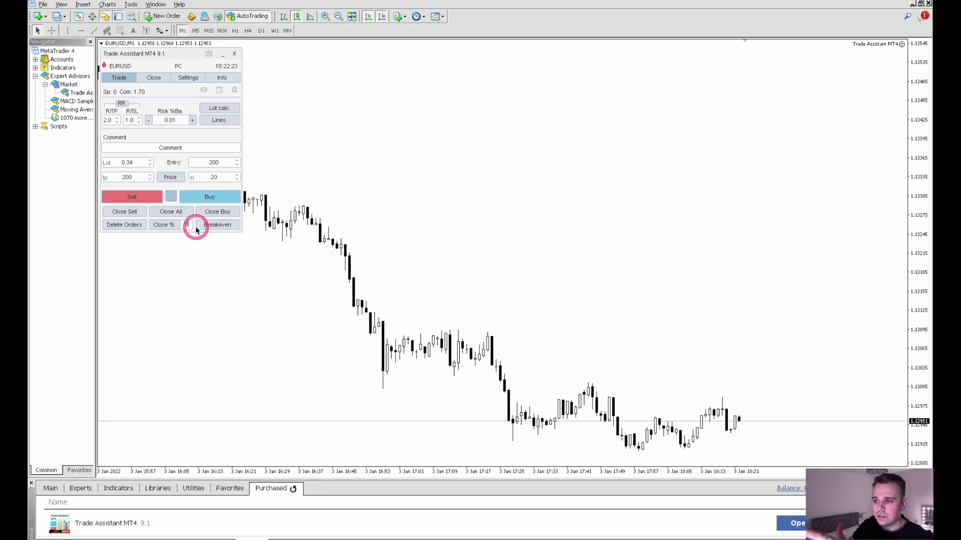
text(90)
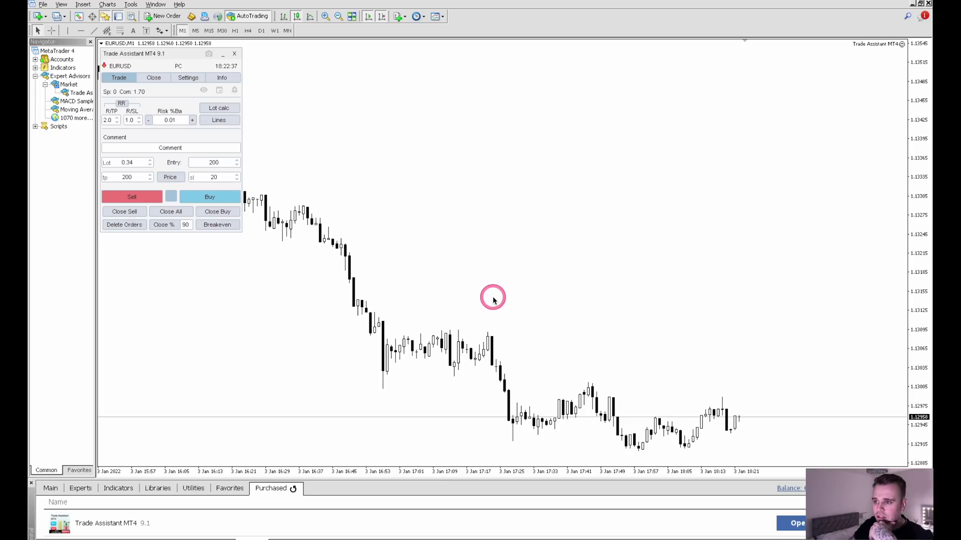
Step: Display the planned order lines, place the stop loss 23 points above the entry for a sell, and move the entry to 1.12960
click(208, 121)
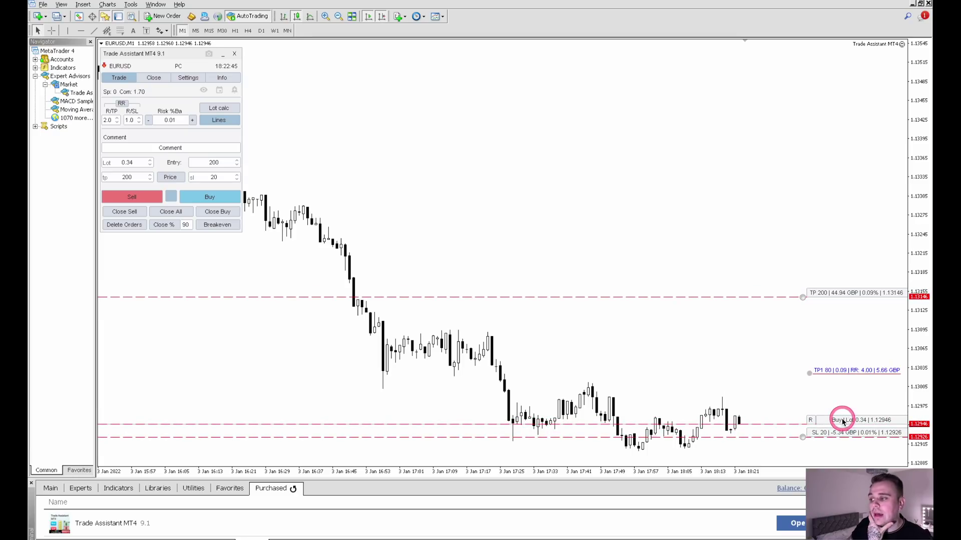
drag(843, 421, 838, 395)
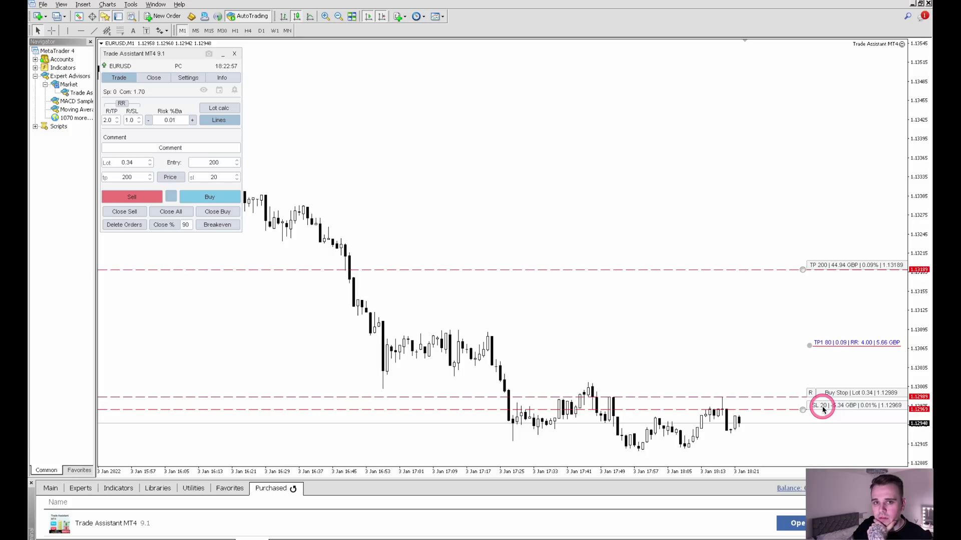
drag(823, 409, 824, 381)
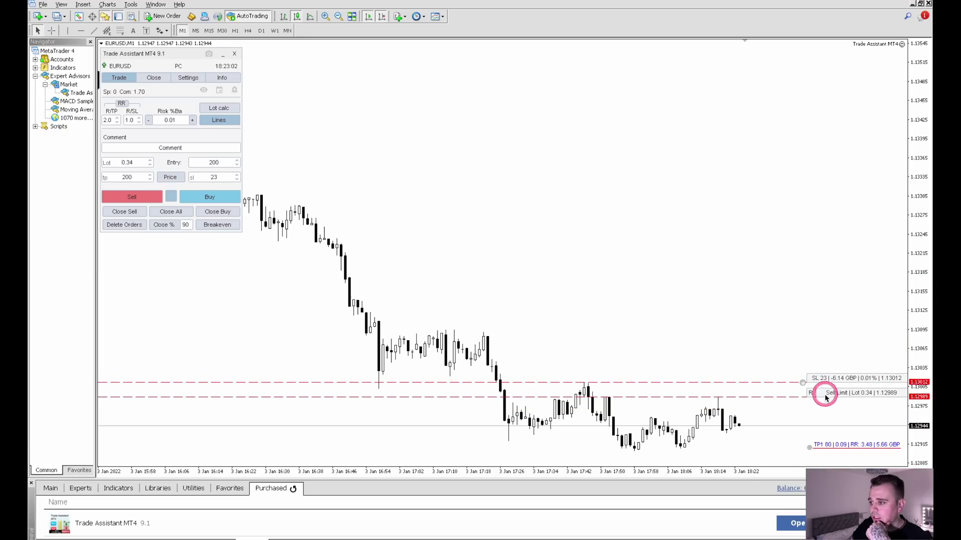
drag(821, 392, 840, 414)
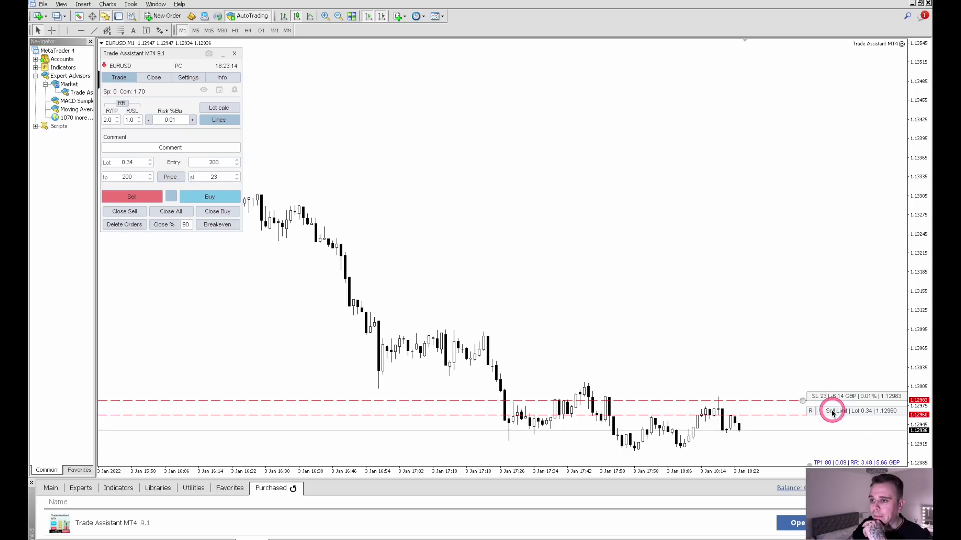
Step: Open a market sell position of 0.34 lots with a 23-point stop loss and request closing 90 % of it
click(132, 199)
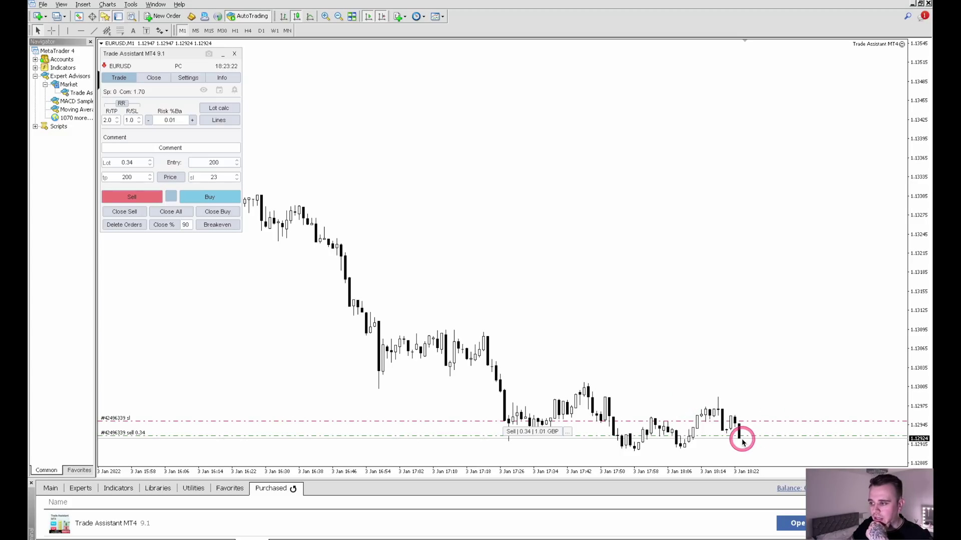
mouse_move(741, 441)
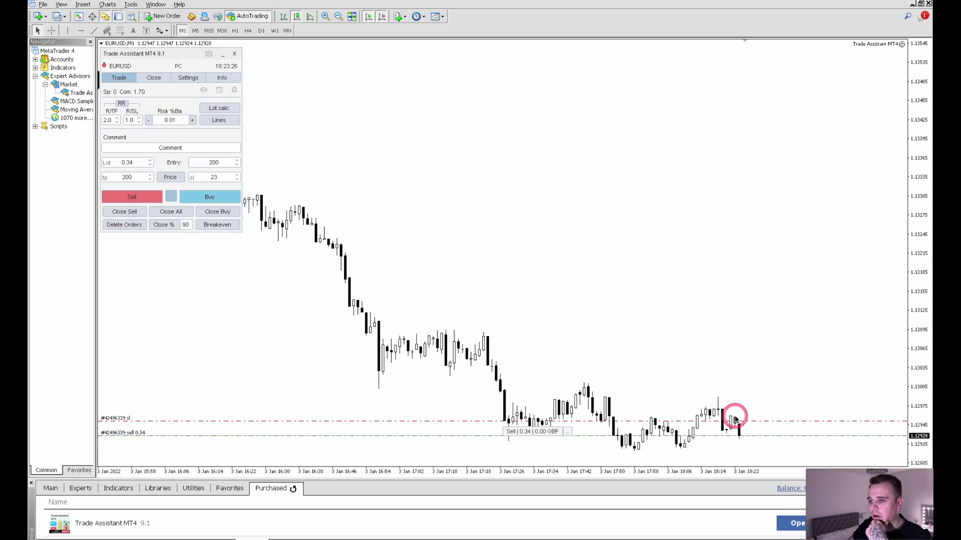
click(162, 226)
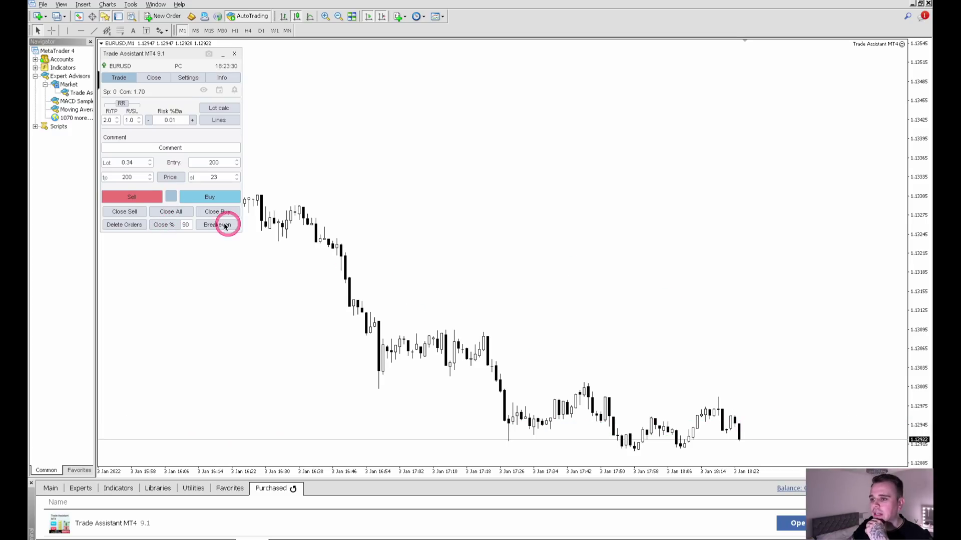
Step: Place a 0.34 lot sell limit order at 1.12972 with its stop loss at 1.12995
click(171, 197)
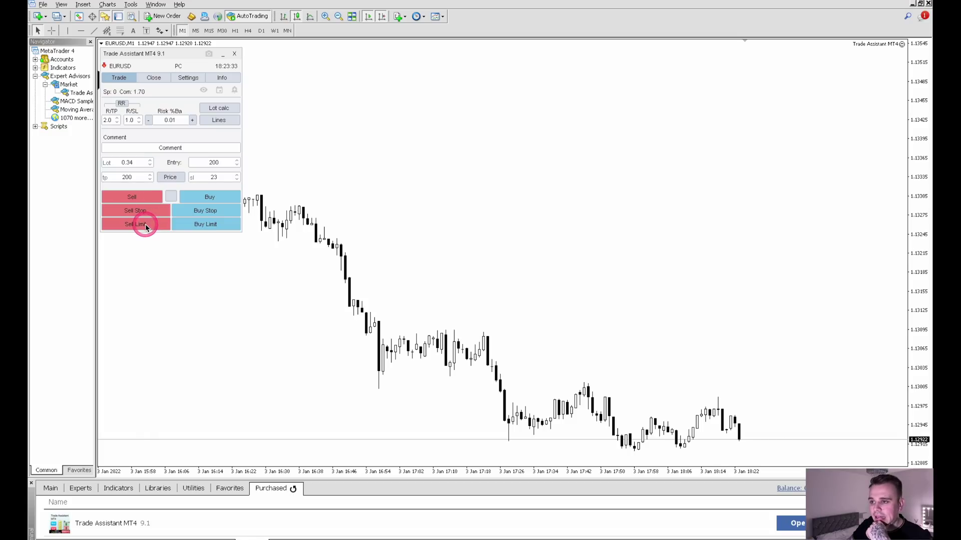
click(218, 120)
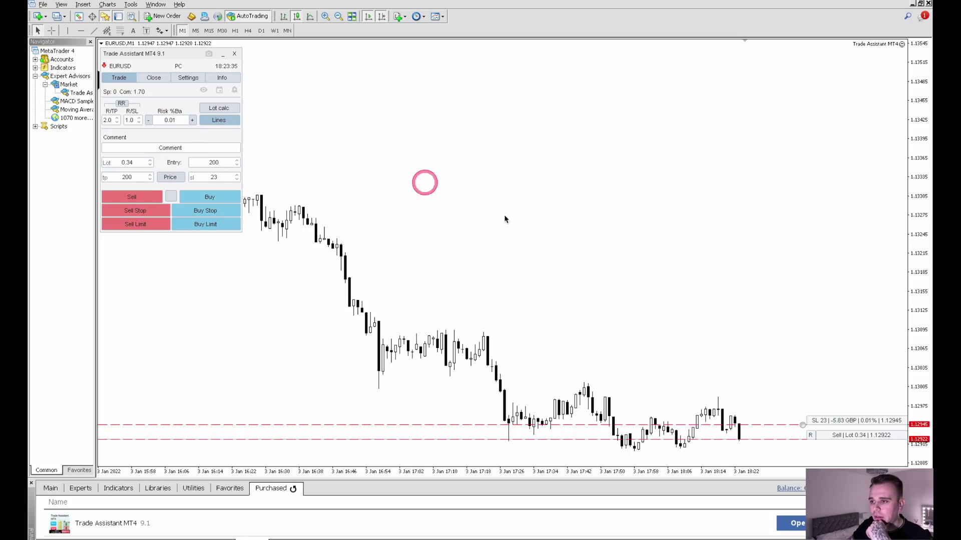
drag(836, 435, 840, 406)
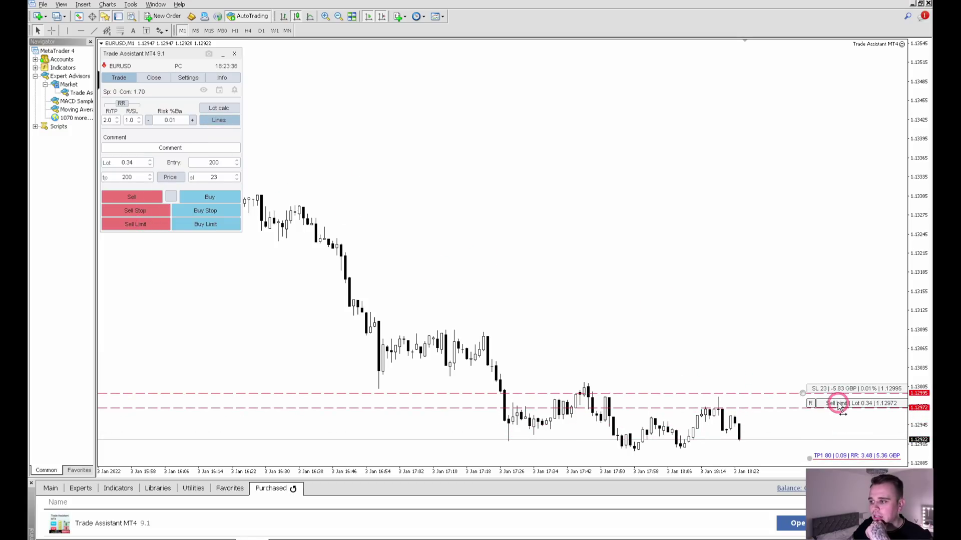
click(136, 223)
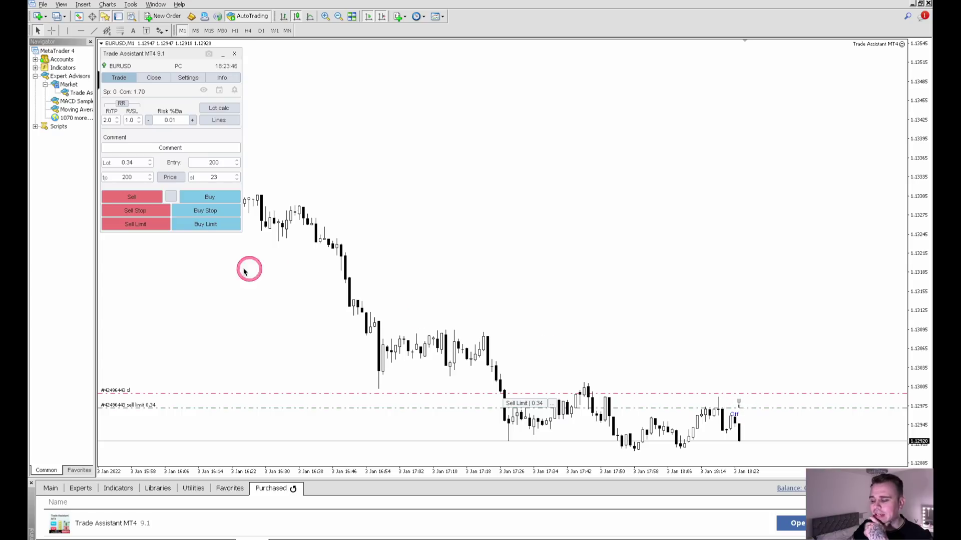
Step: Delete the pending sell limit order from the panel's closing options
click(171, 197)
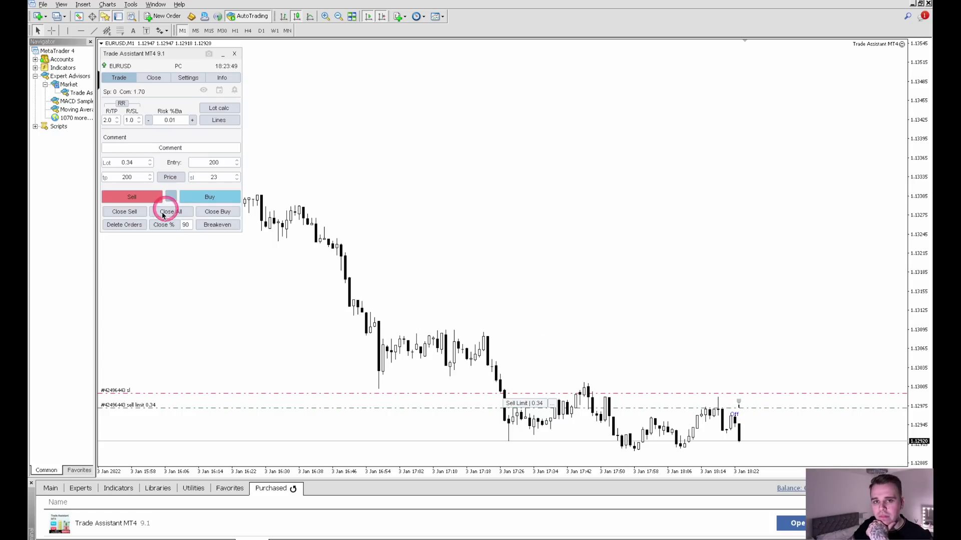
click(126, 225)
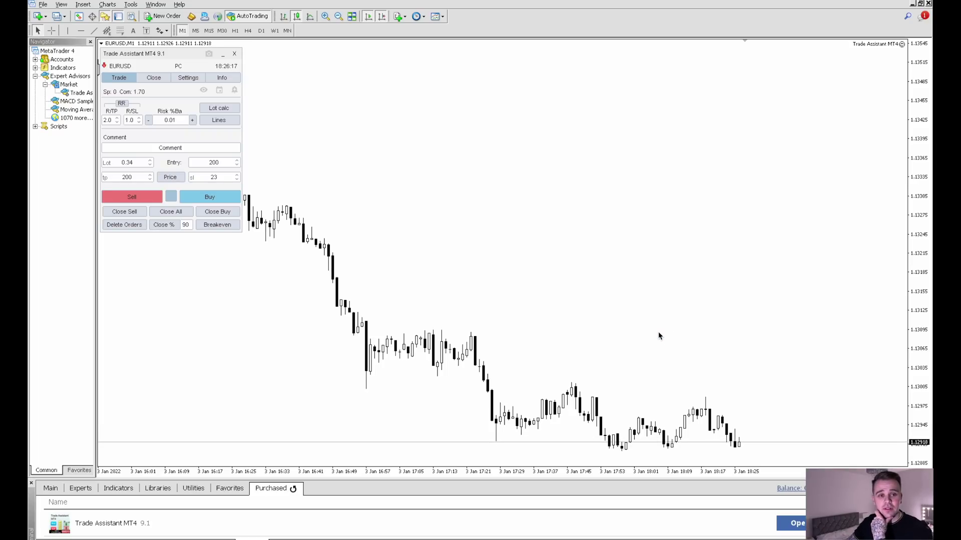
mouse_move(651, 8)
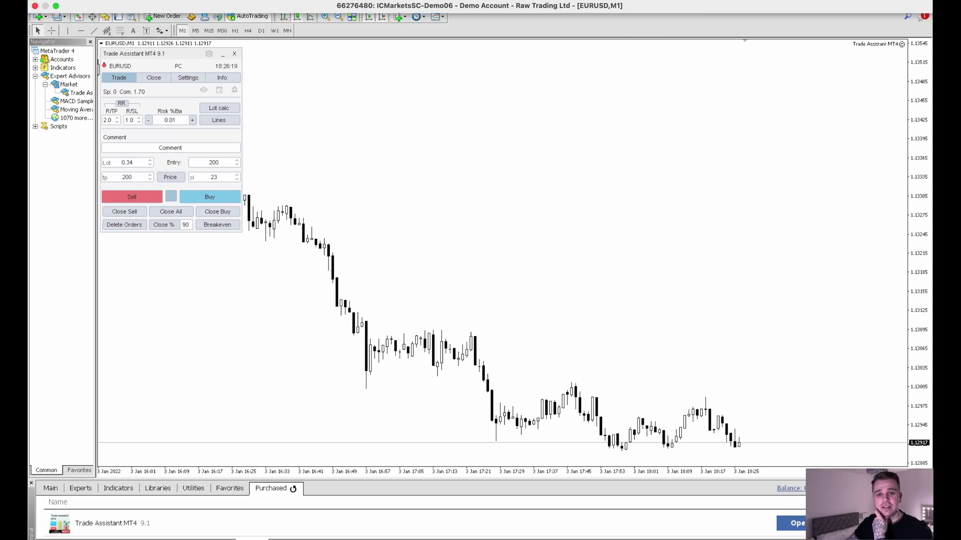